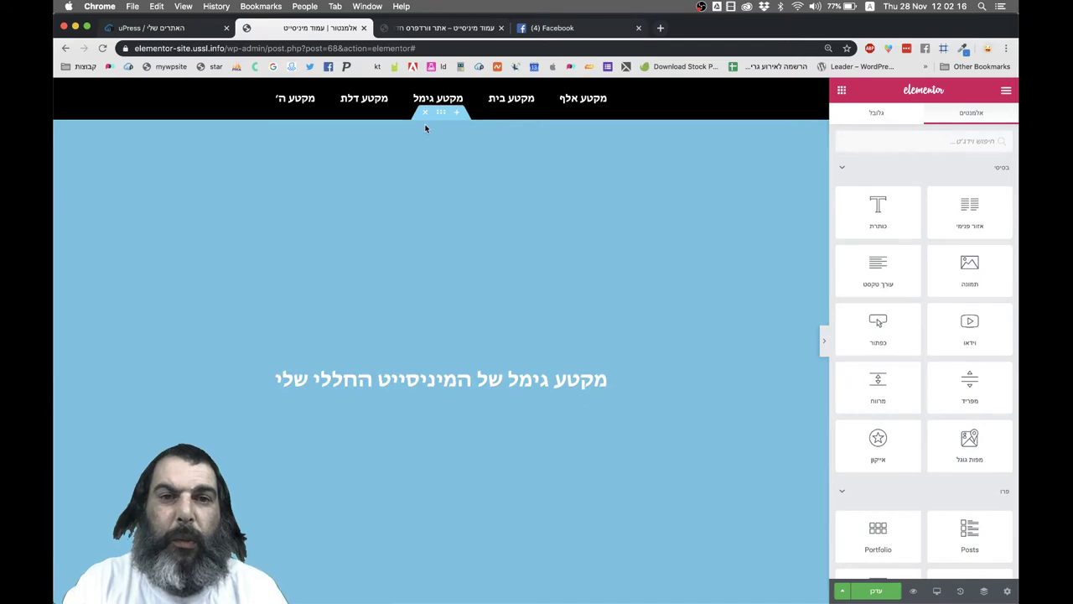
Delete all the remaining coloured sections from the minisite page and save the update.
click(424, 114)
click(423, 114)
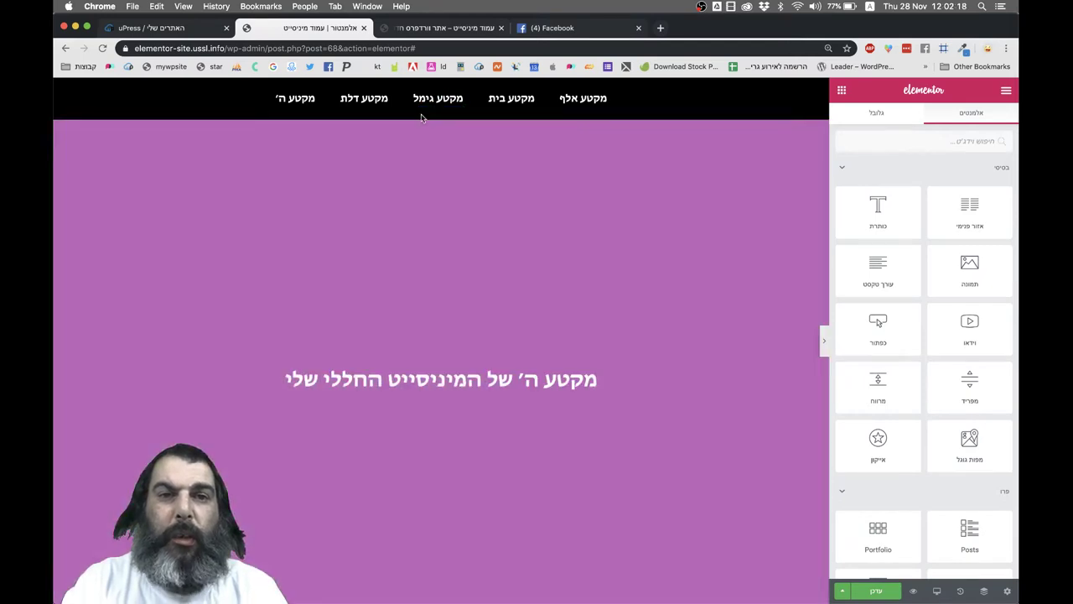
click(423, 114)
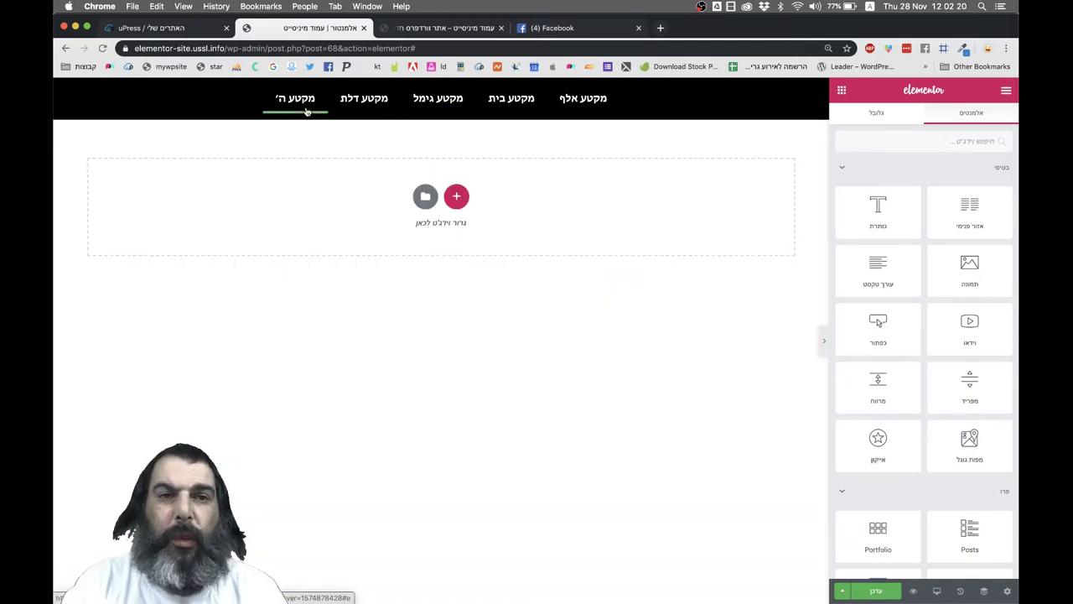
click(876, 591)
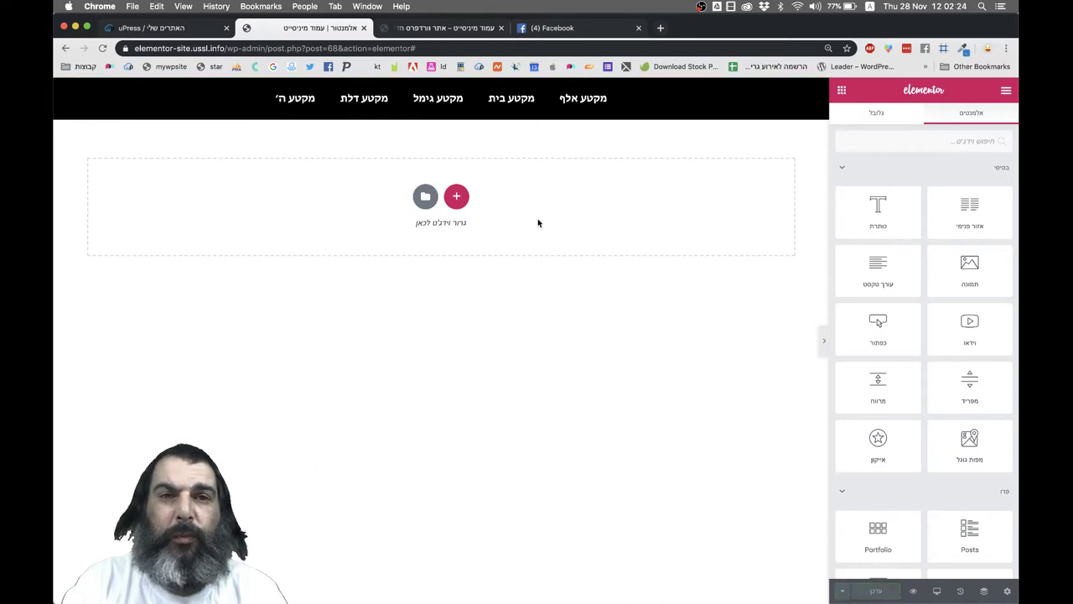
Close the page's preview, exit the Elementor editor to WordPress, and move the page "עמוד מיניסייט" to the trash from the pages list.
click(501, 28)
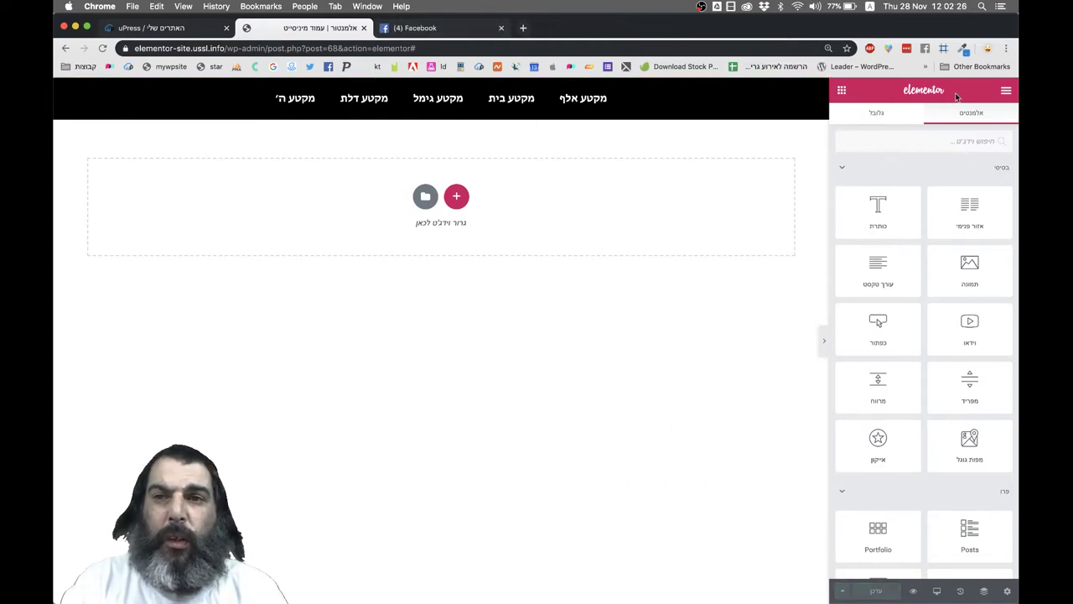
click(1006, 93)
click(943, 421)
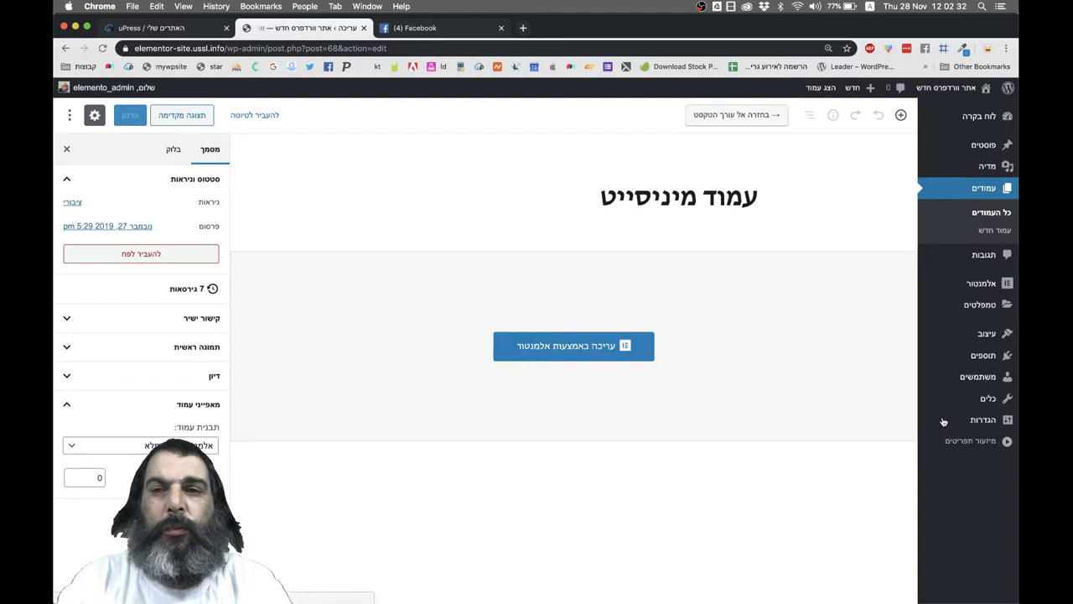
mouse_move(974, 154)
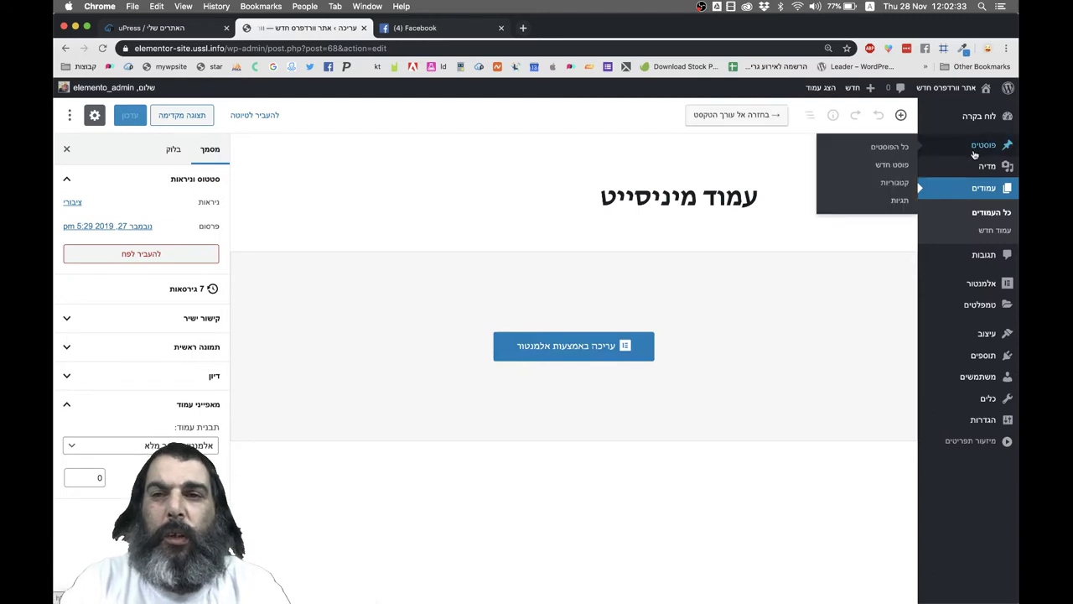
click(966, 214)
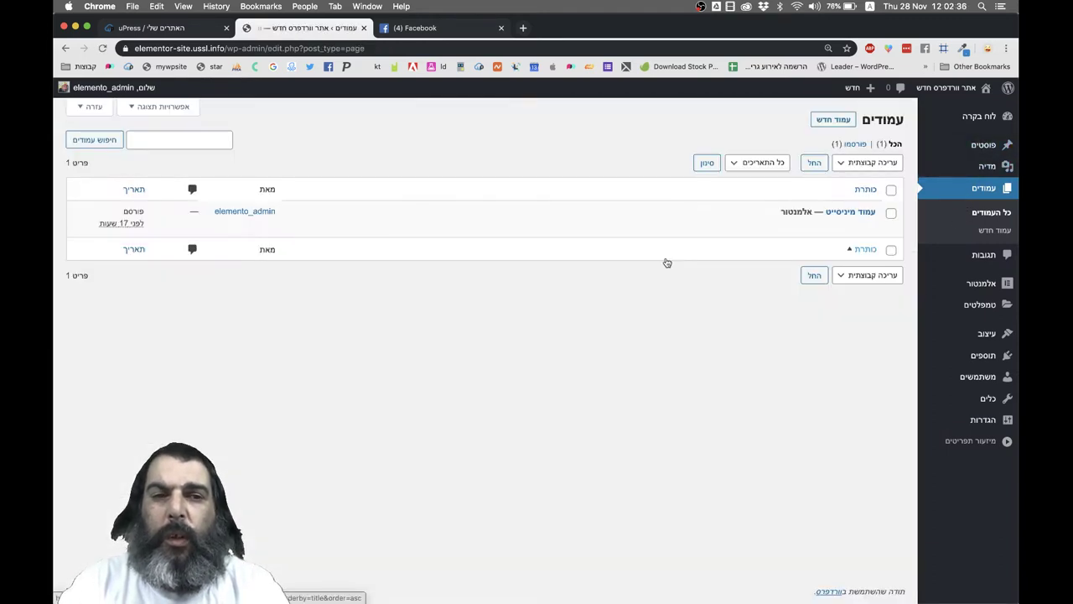
mouse_move(784, 233)
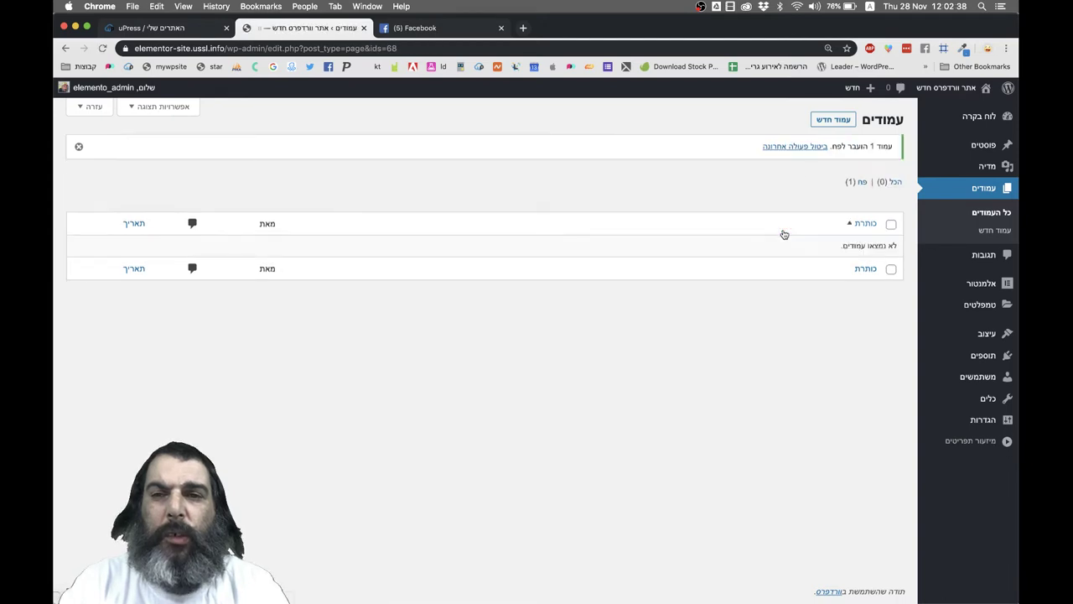
Create a new page and title it "אתר בדף אחד".
click(831, 120)
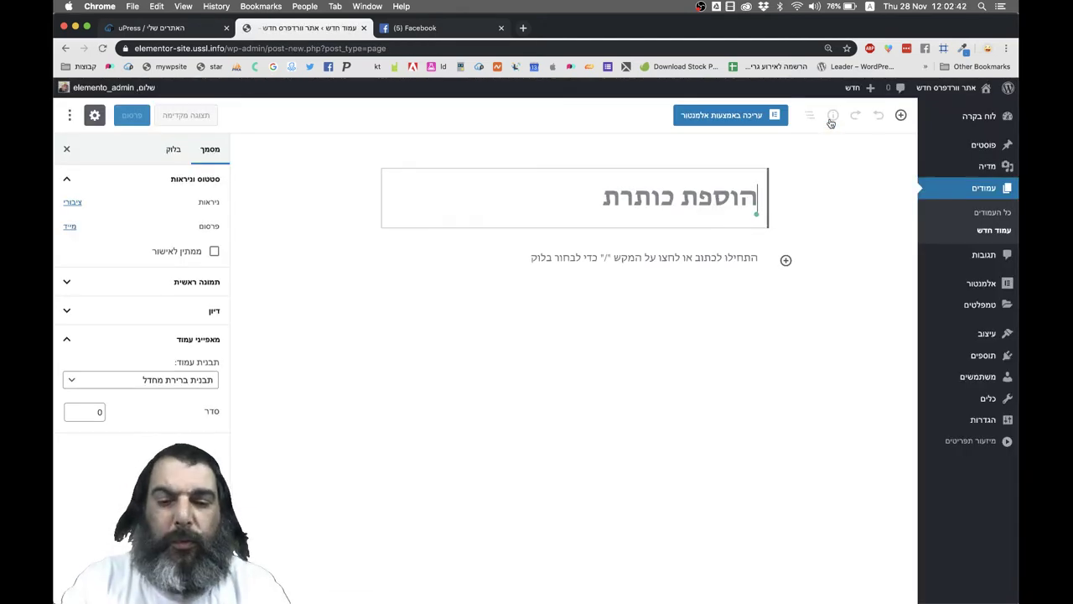
text(tr)
key(BackSpace)
key(BackSpace)
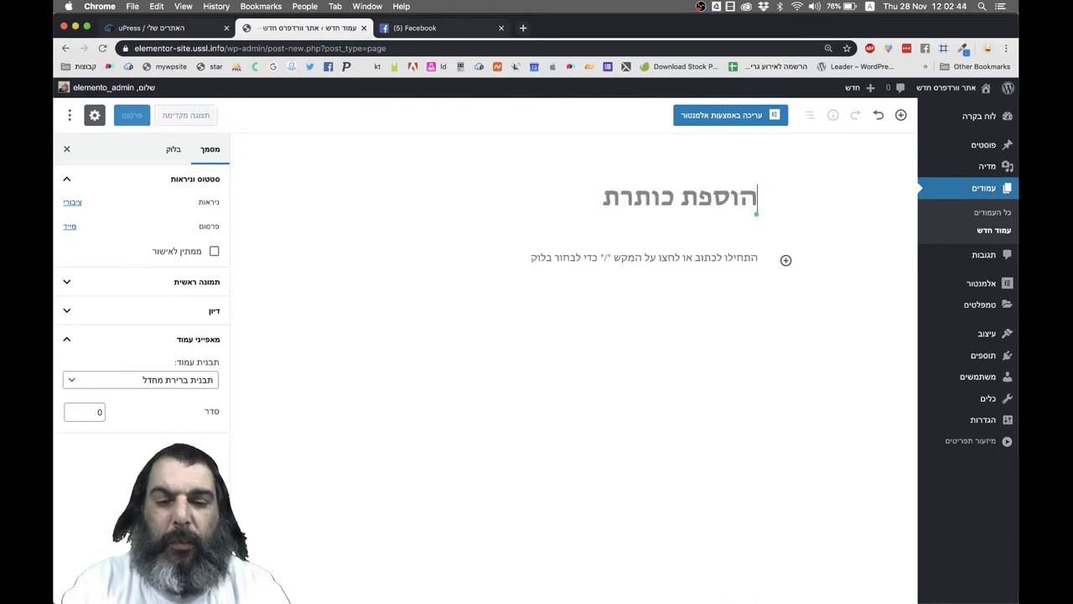
key(ctrl+space)
text(אתר בדף אחד)
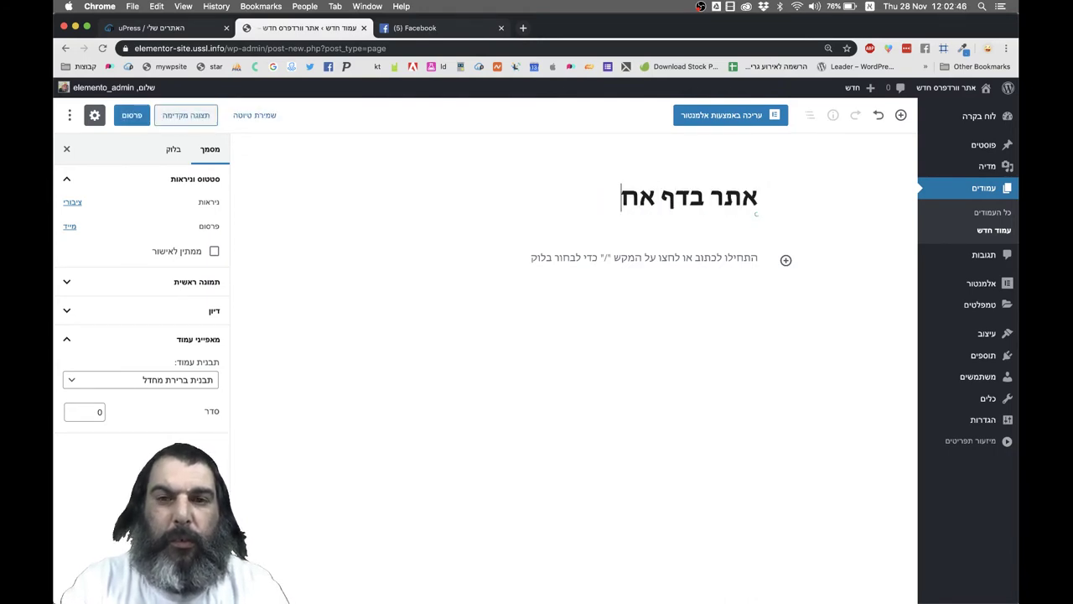
Set the page template to "אלמנטור קאנבאס" and publish the page.
click(184, 380)
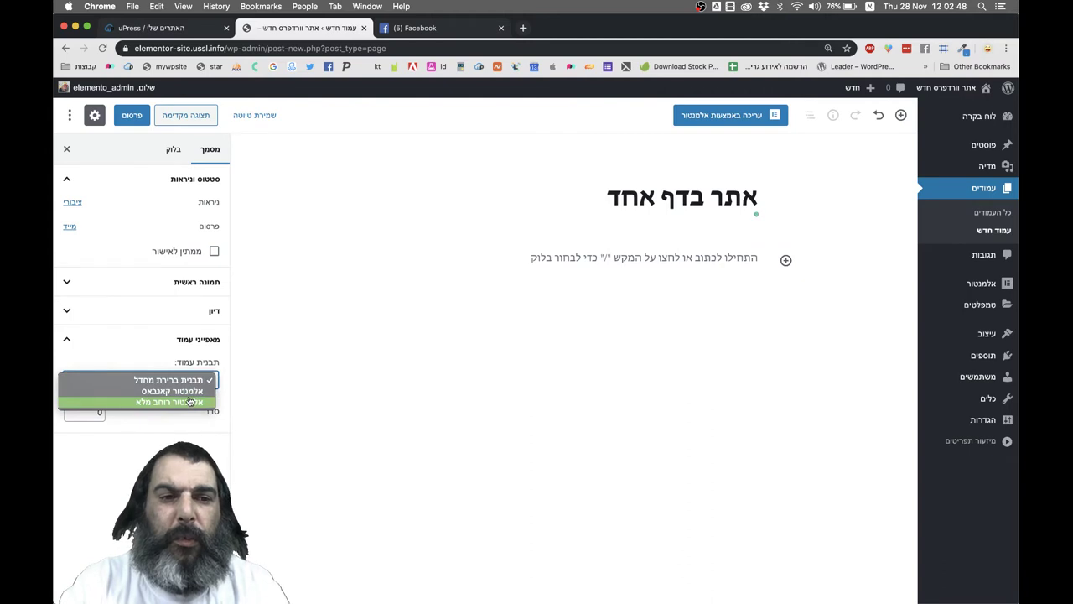
click(180, 391)
click(128, 115)
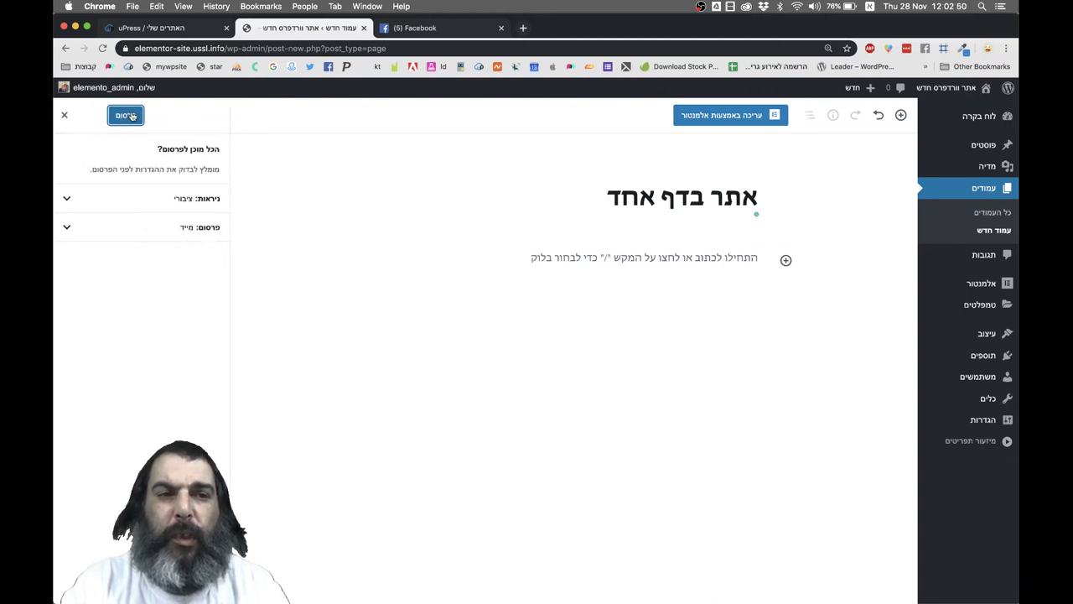
click(130, 115)
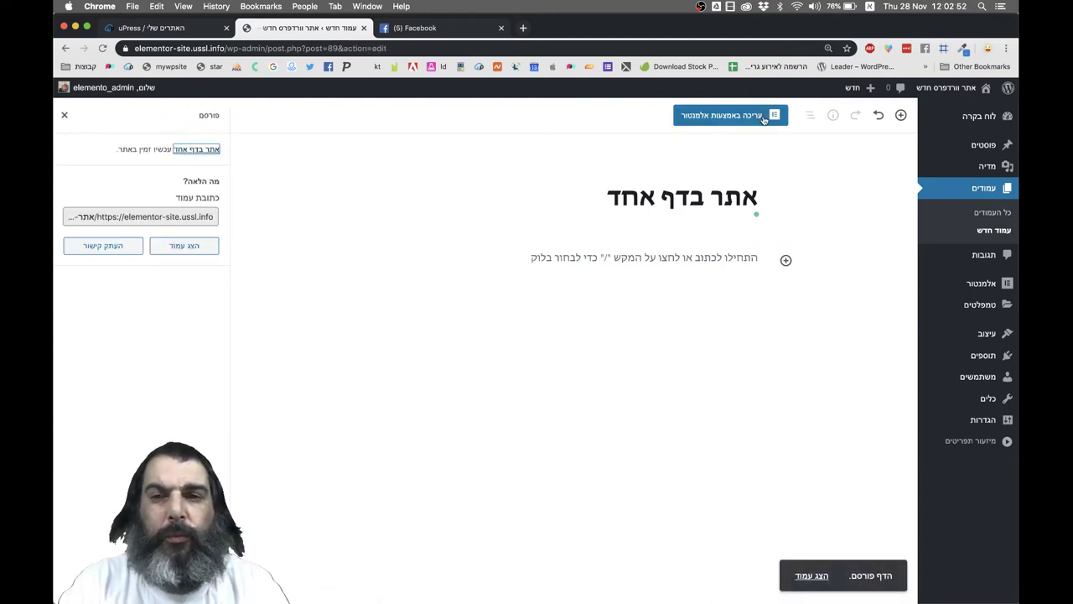
Go to the site's menu management and delete both existing navigation menus.
mouse_move(966, 339)
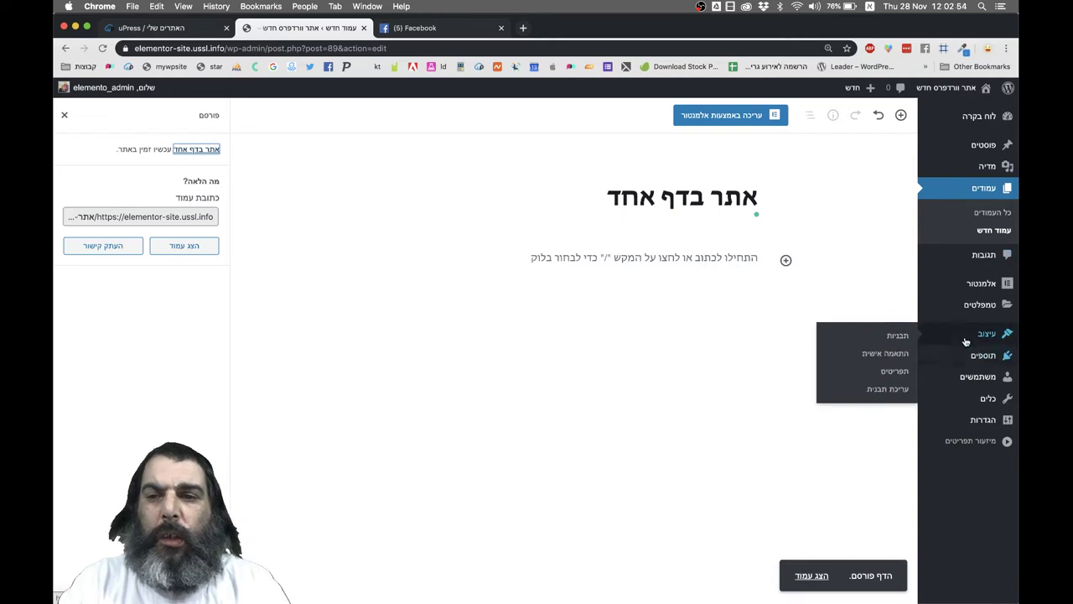
click(880, 371)
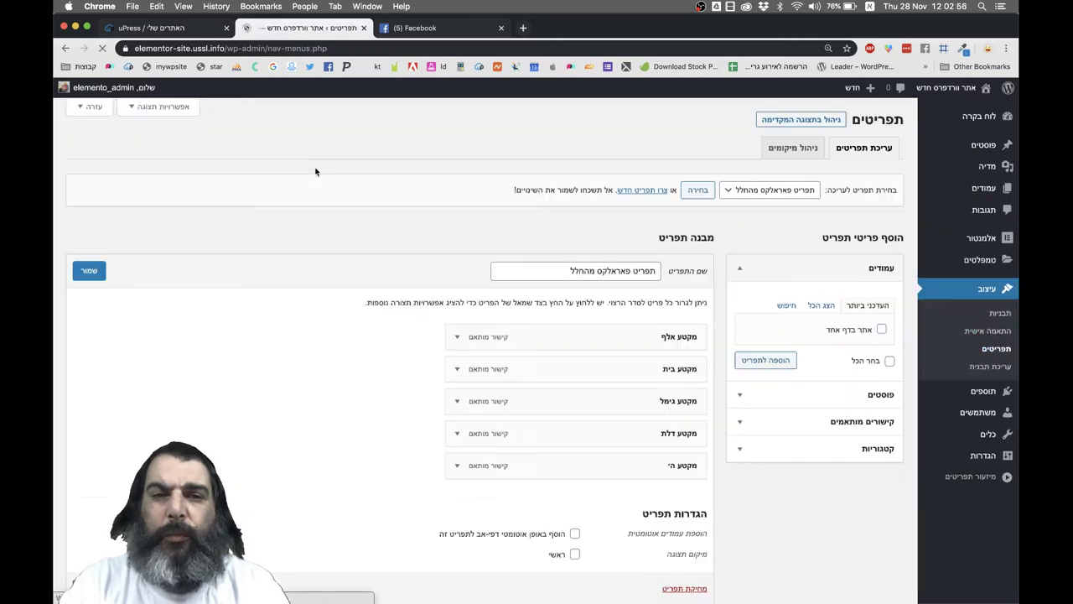
click(684, 591)
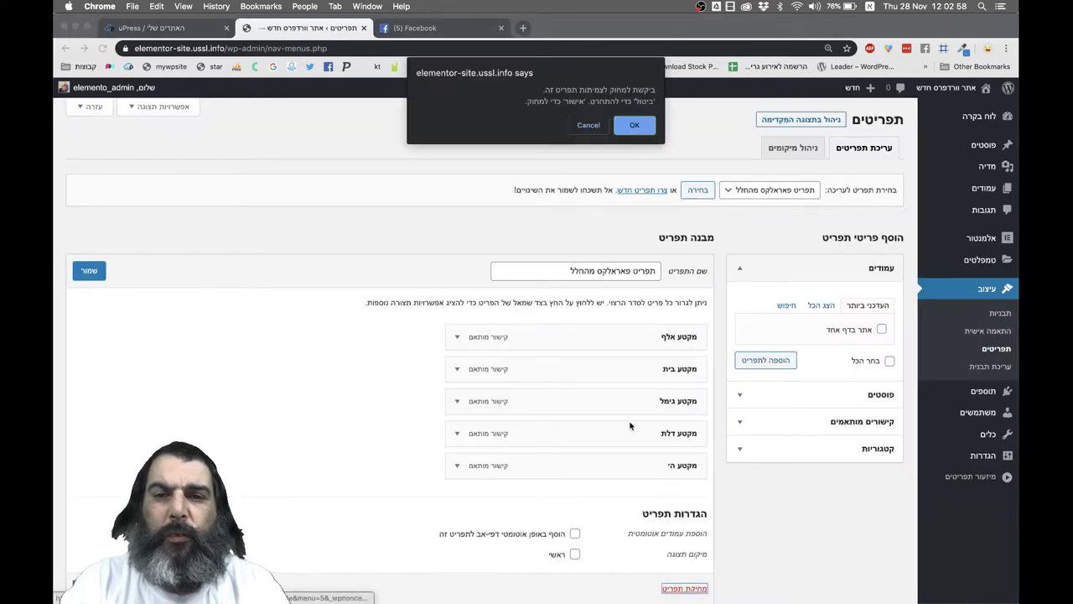
click(631, 122)
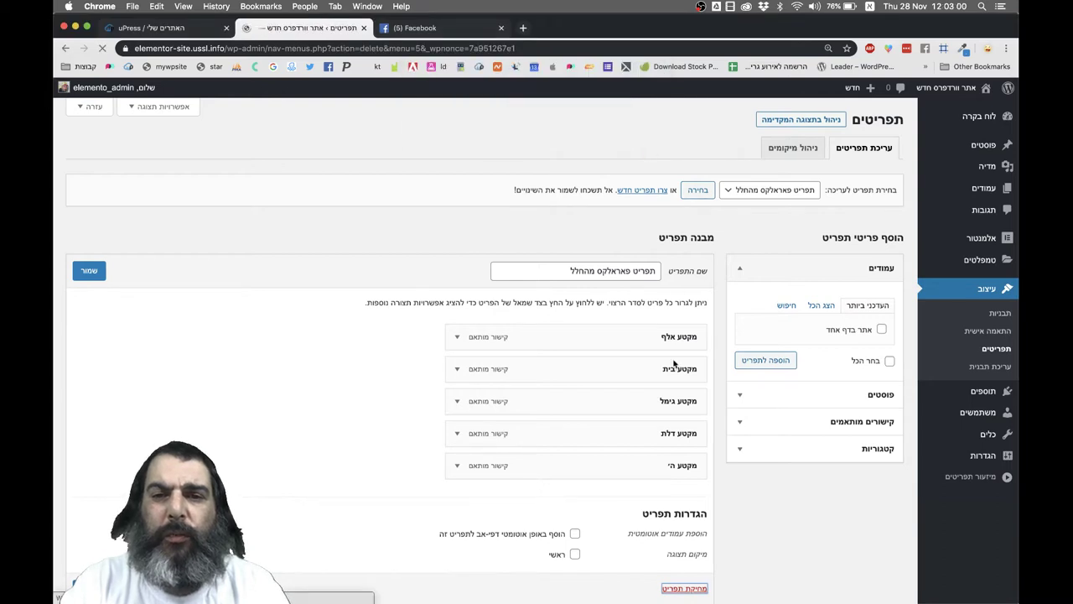
click(683, 457)
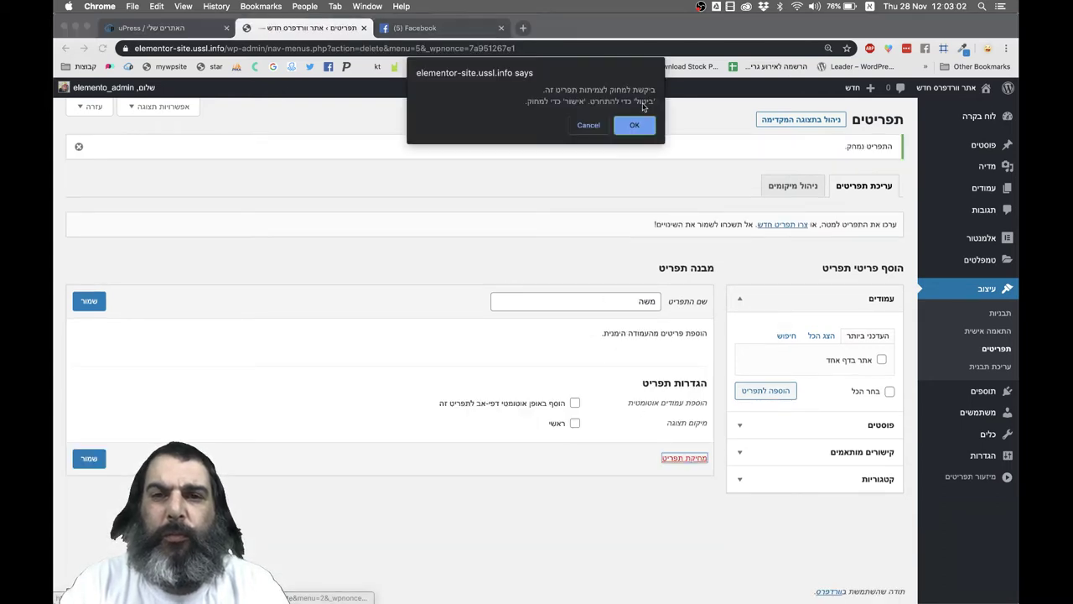
click(634, 126)
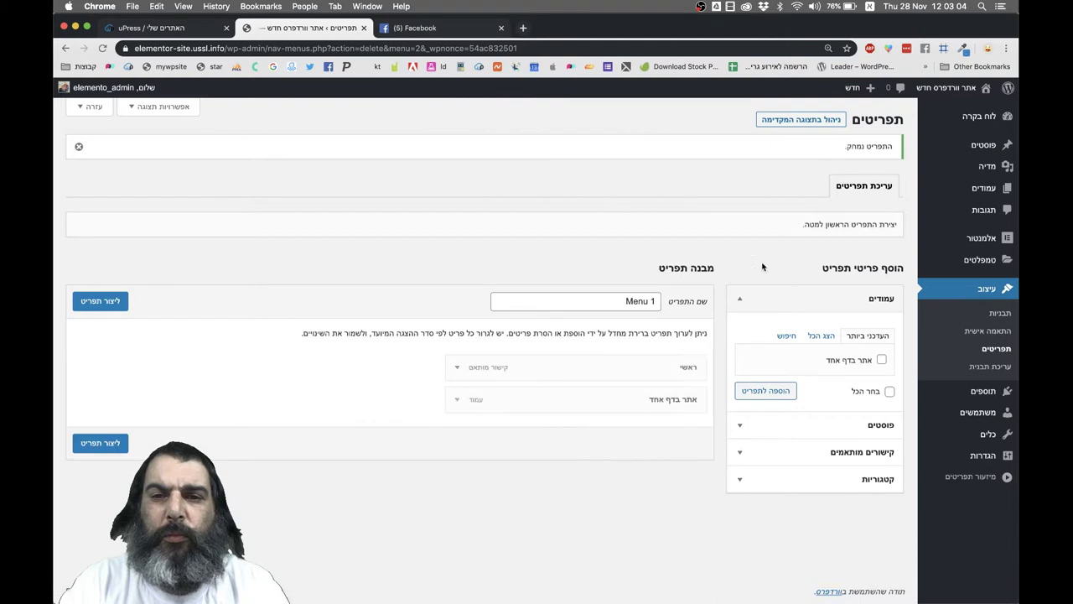
Create a new navigation menu named "תפריט לאתר בעמוד אחד".
click(619, 300)
key(BackSpace)
key(BackSpace)
key(BackSpace)
key(BackSpace)
key(BackSpace)
key(BackSpace)
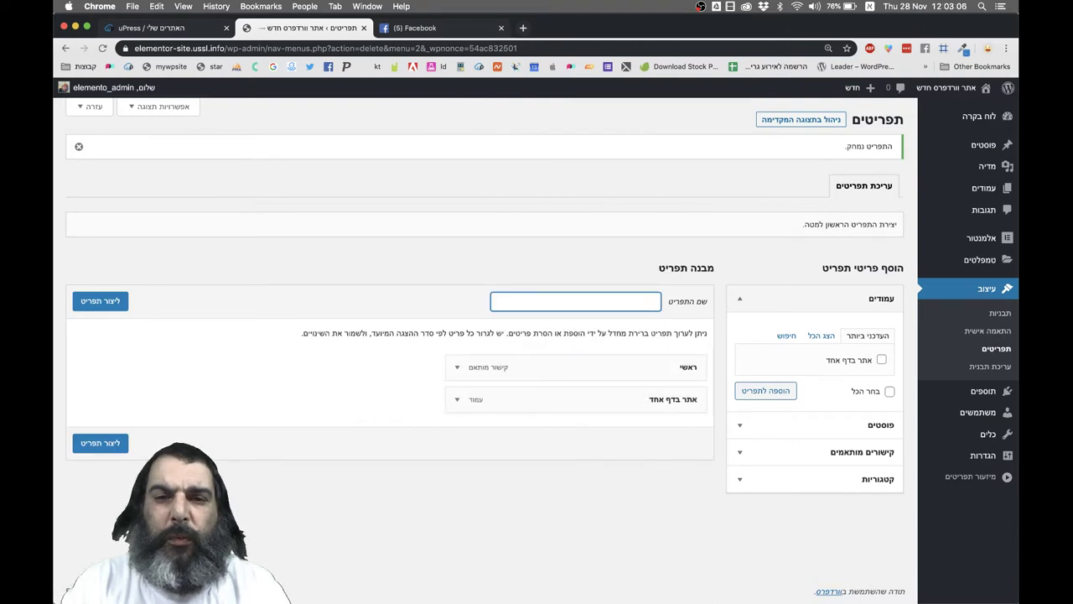
text(תפריט ק)
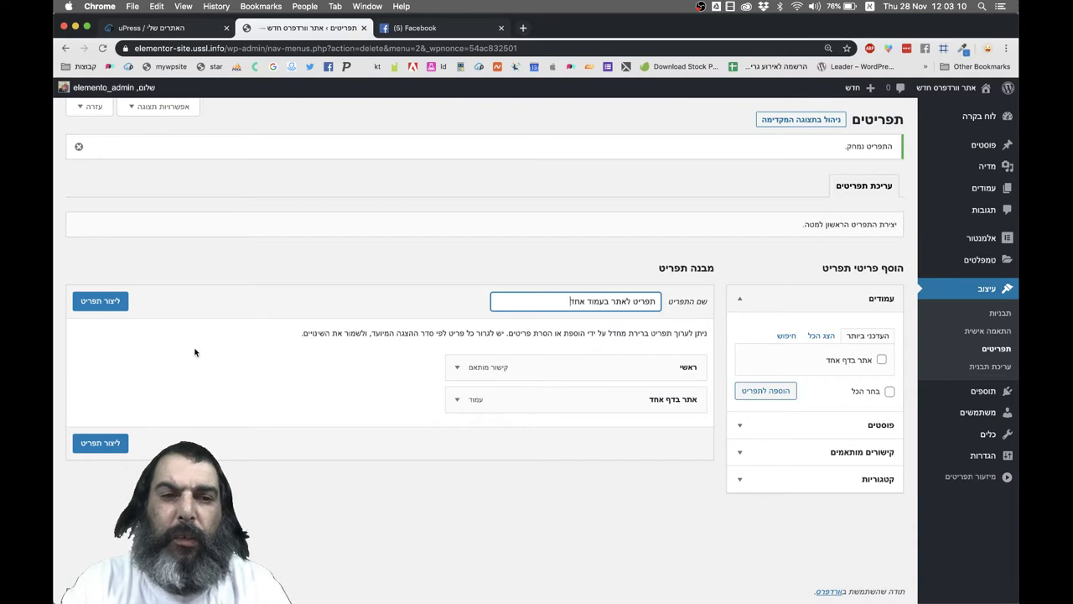
click(120, 306)
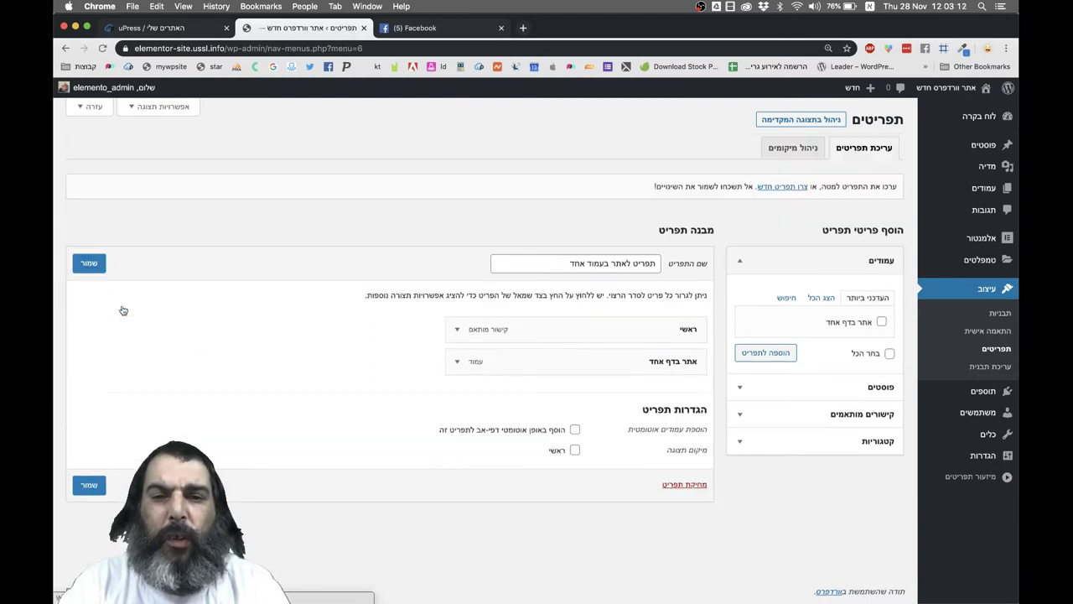
Remove the default items "אתר בדף אחד" and "ראשי" from the new menu.
click(456, 363)
click(689, 480)
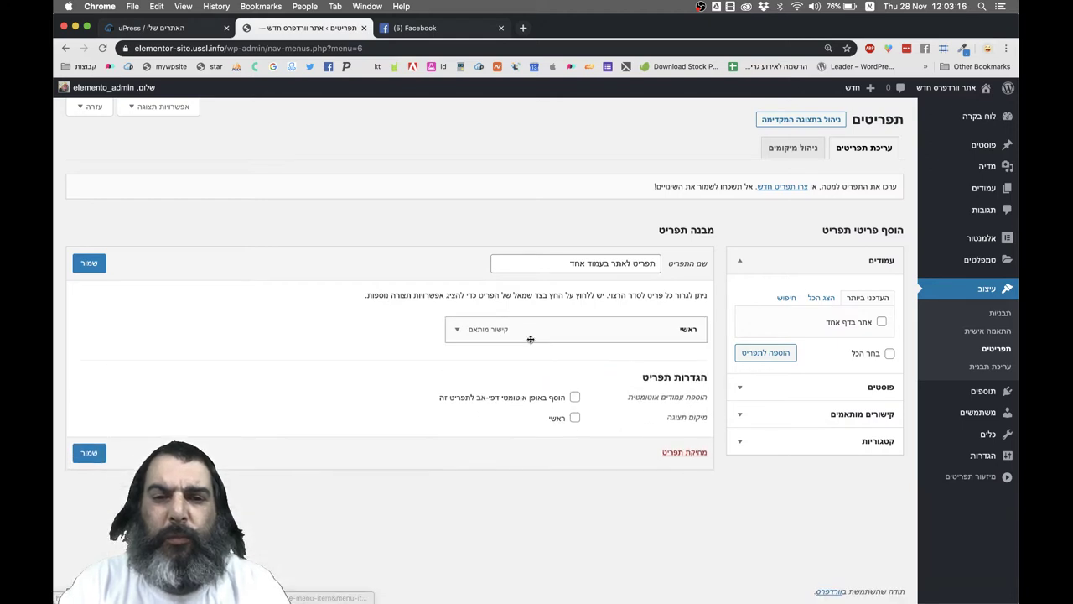
click(457, 328)
click(690, 437)
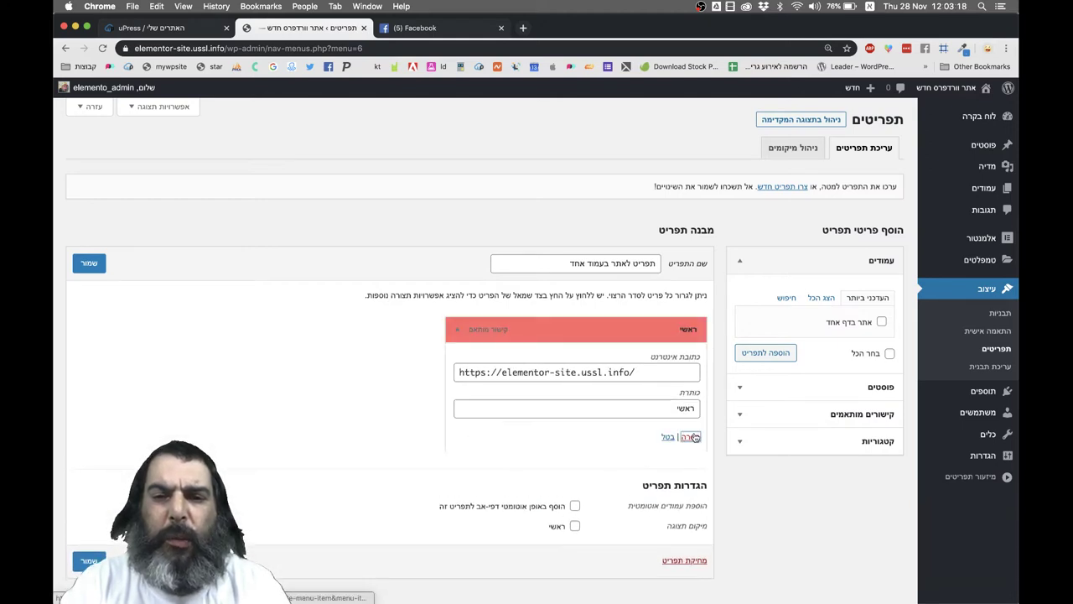
Add a custom link to the menu with the address #home and the link text "ראשי".
click(737, 256)
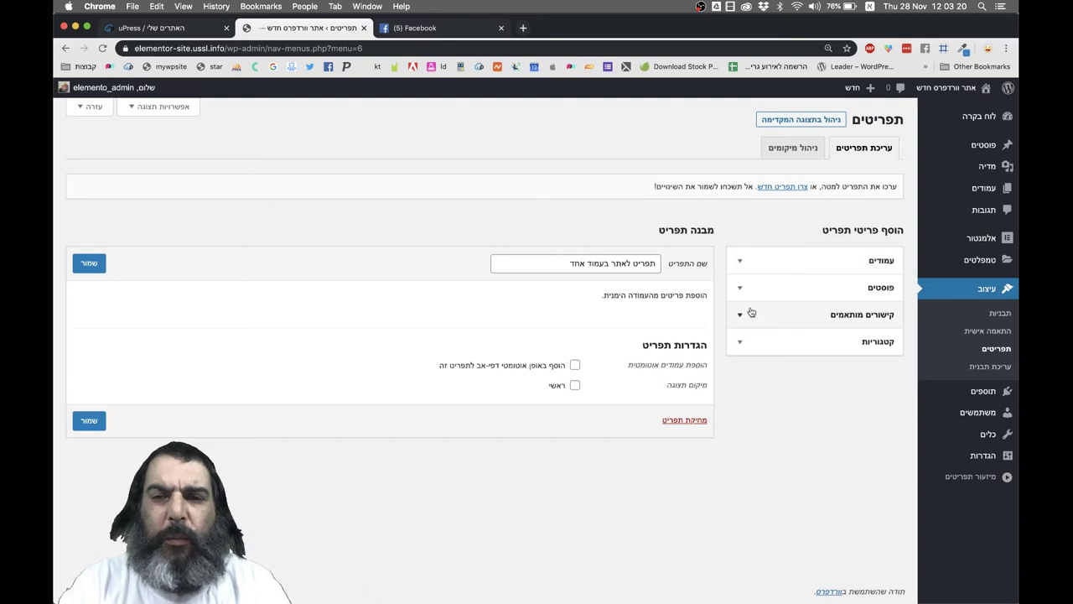
click(751, 312)
click(803, 371)
text(#)
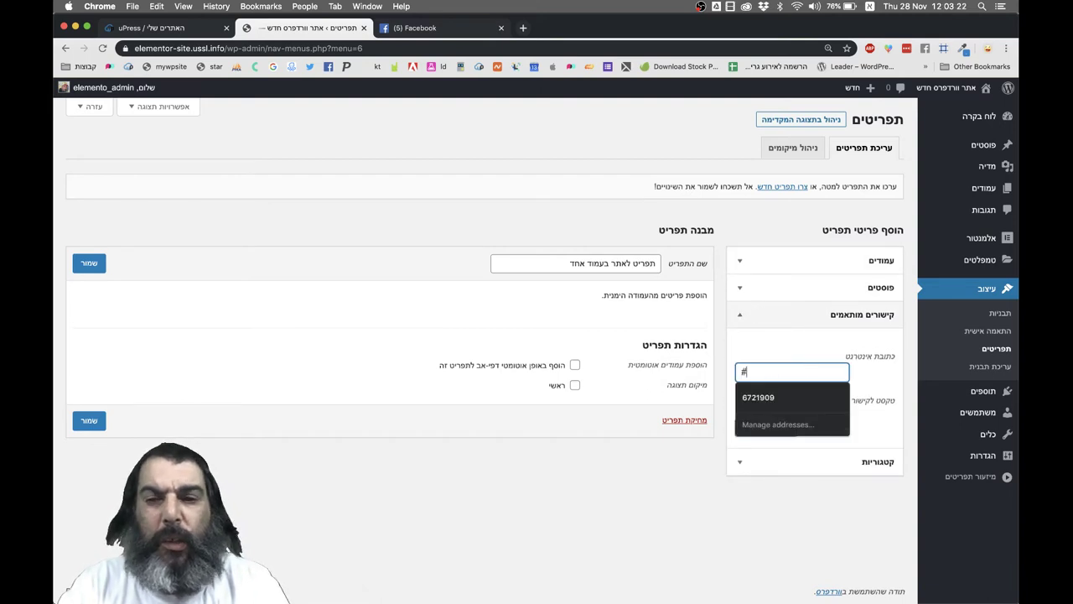
text(o)
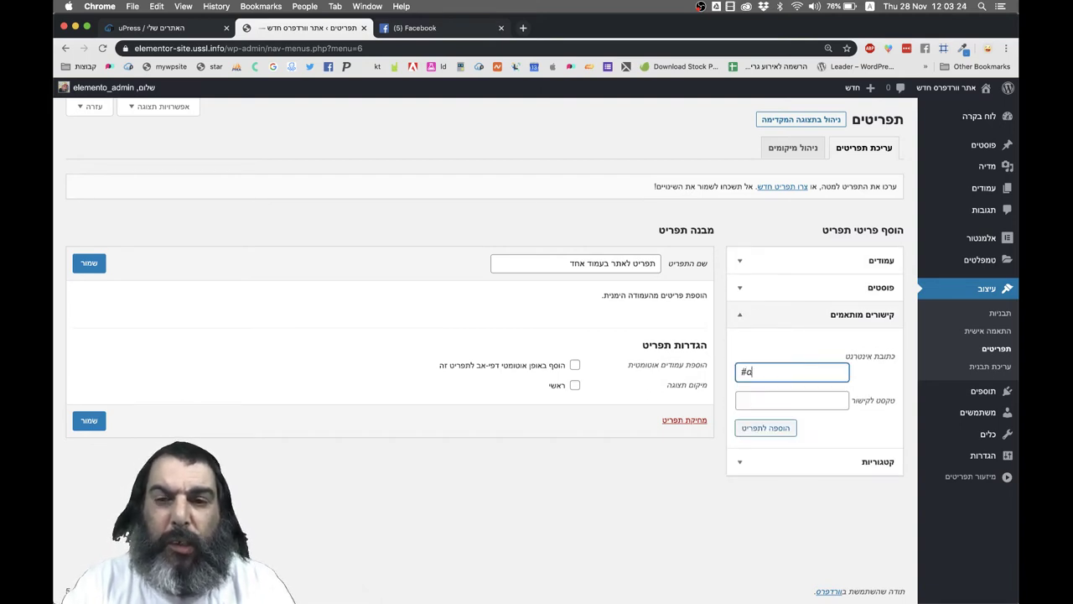
key(BackSpace)
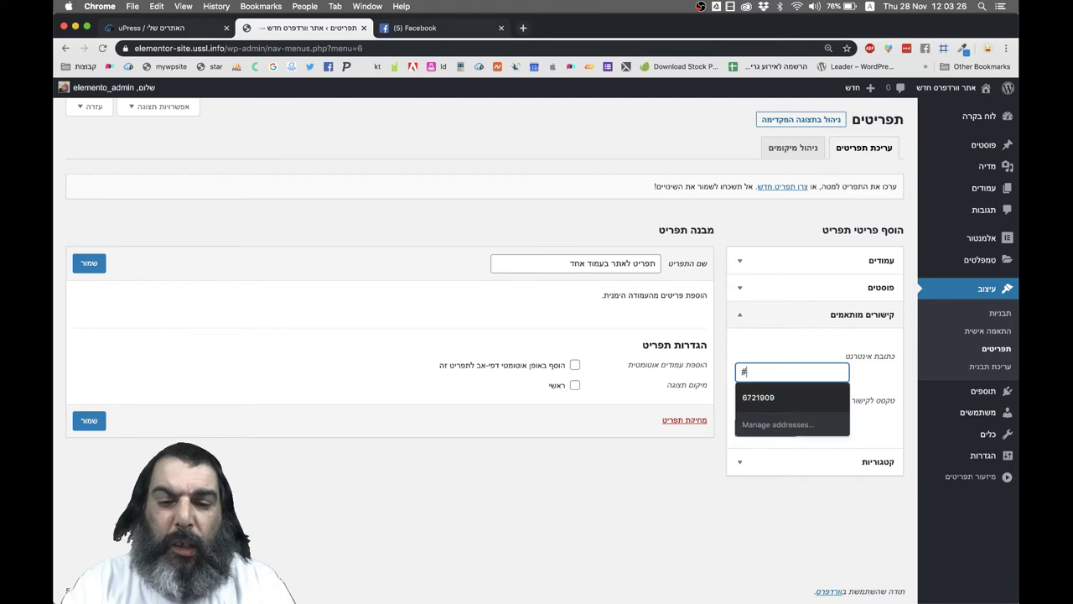
text(home)
click(783, 396)
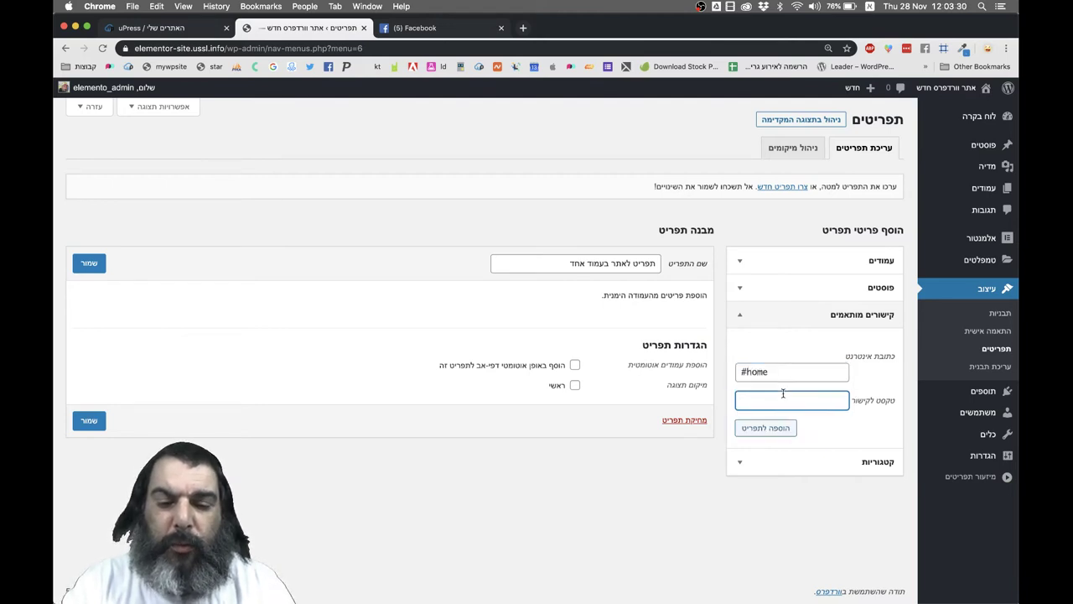
click(764, 428)
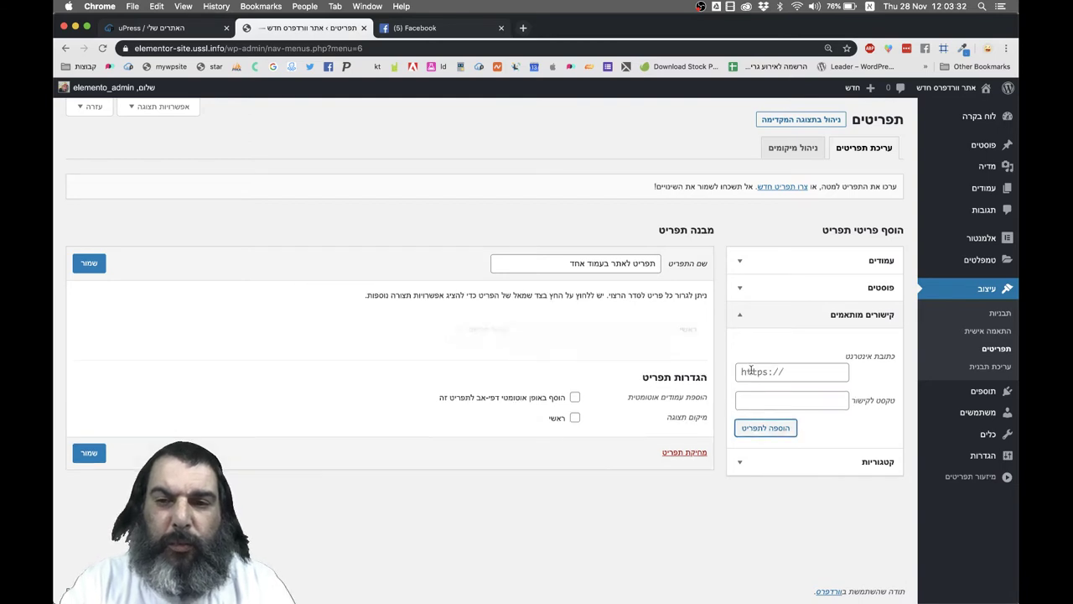
Add a custom link to the menu with the address #about and the link text "אודותינו".
click(776, 375)
text(#)
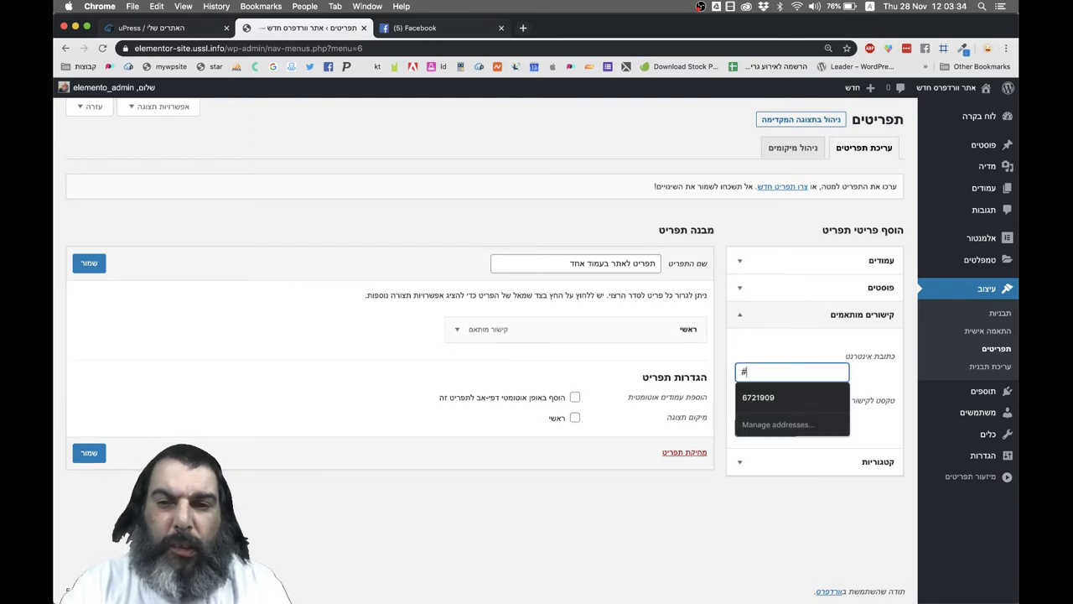
text(d)
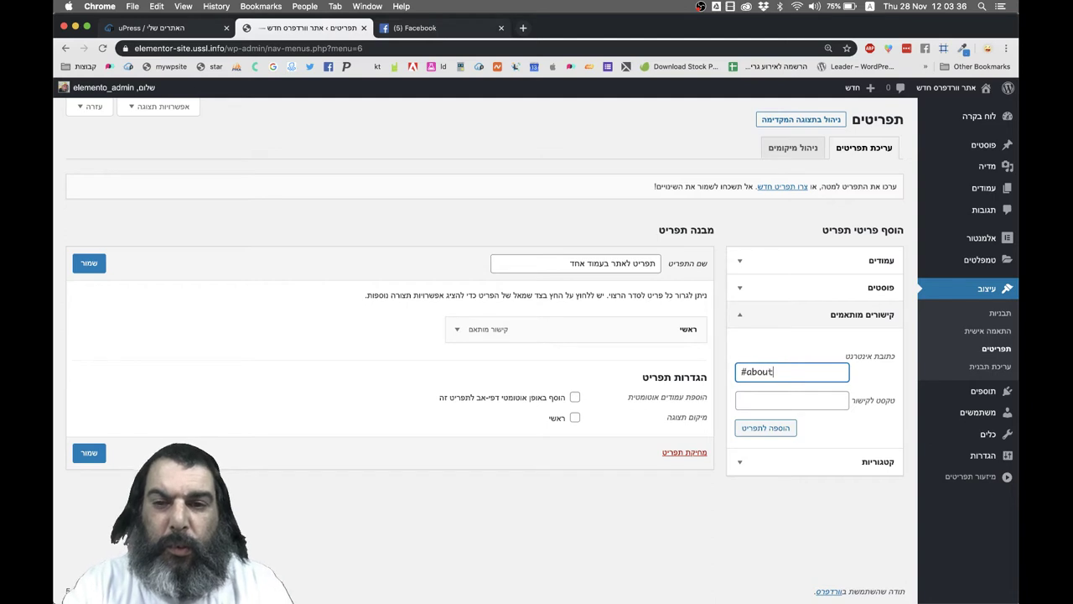
click(791, 400)
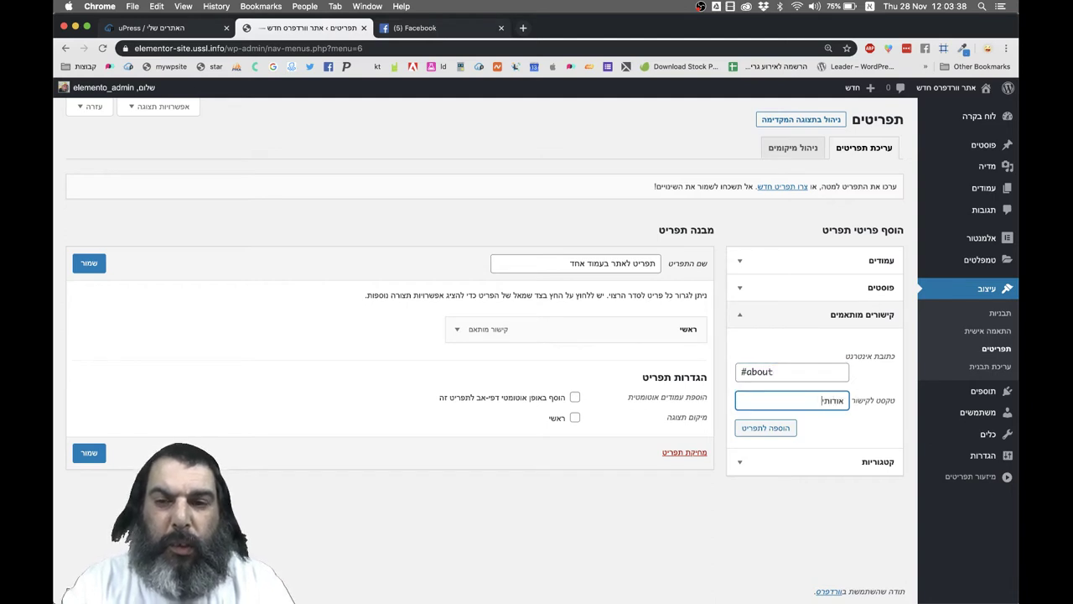
click(748, 434)
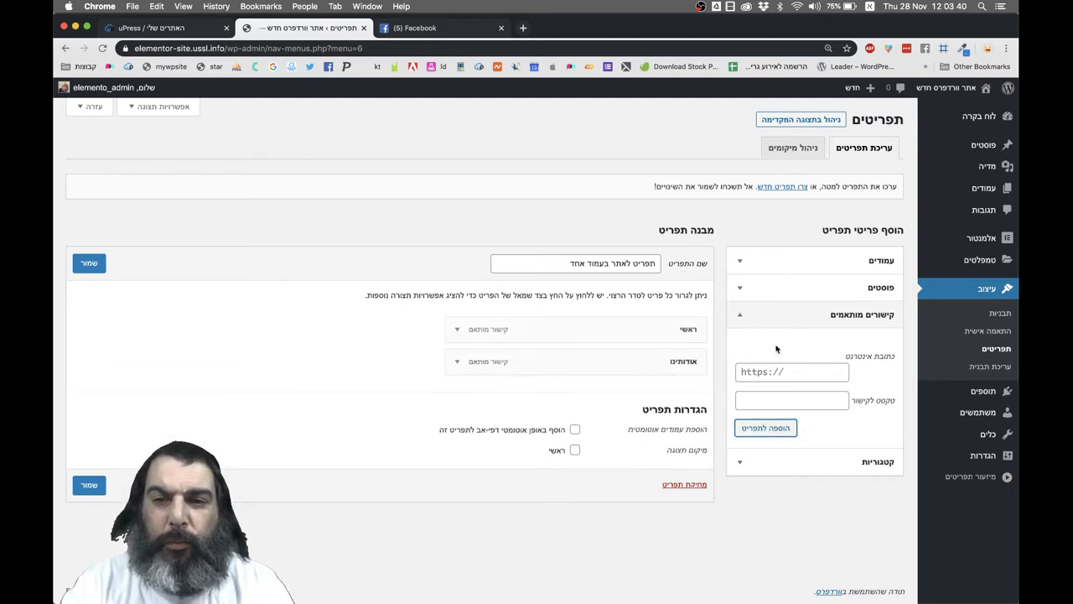
Add a custom link to the menu with the address #contact and the link text "צרו קשר", and save the menu.
click(794, 373)
text(#)
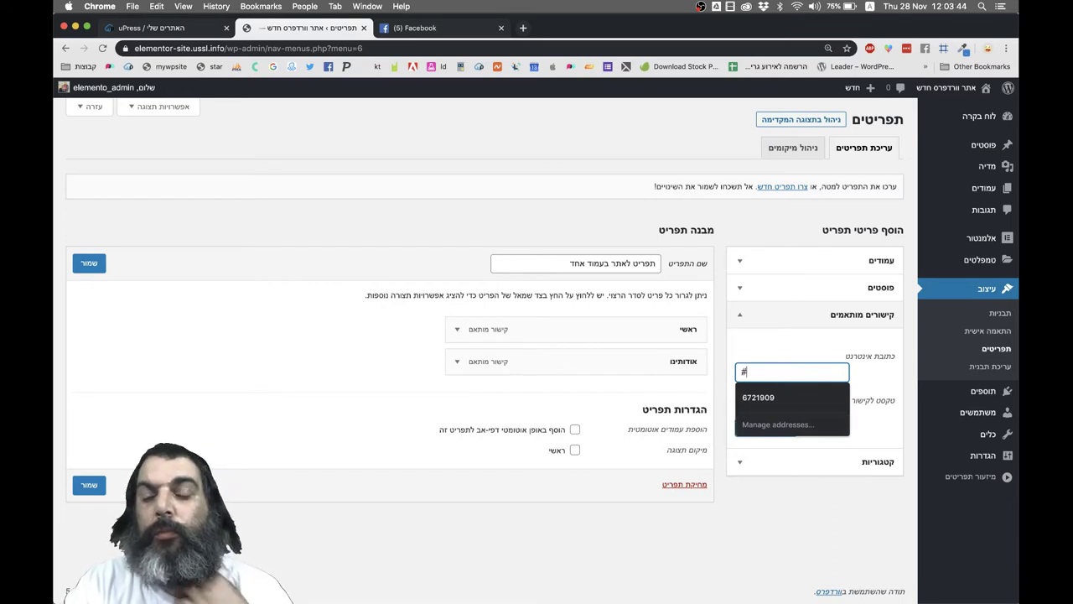
text(co)
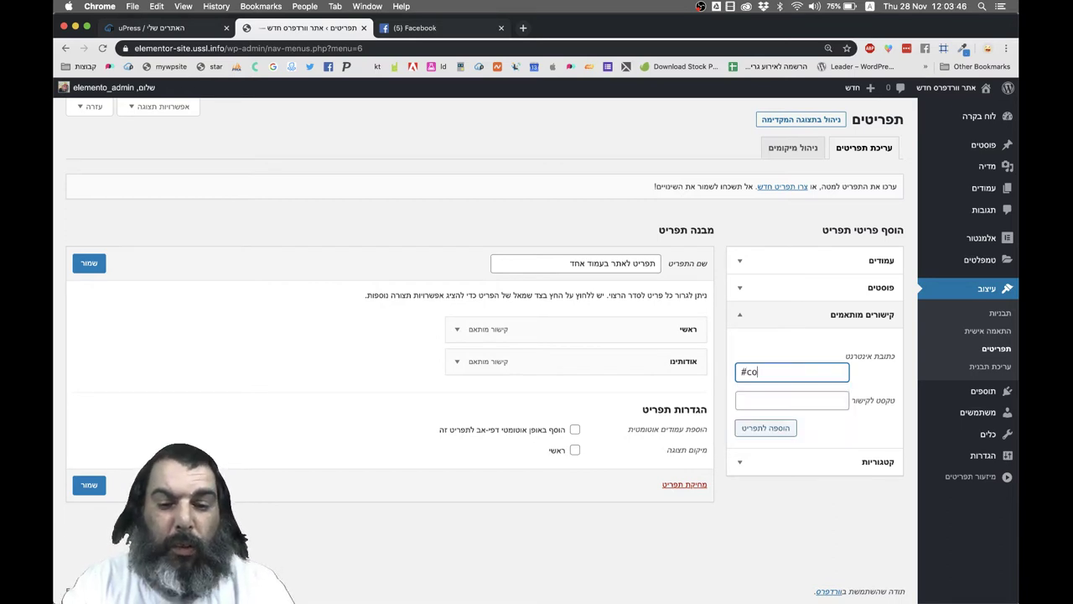
text(ntact)
click(788, 400)
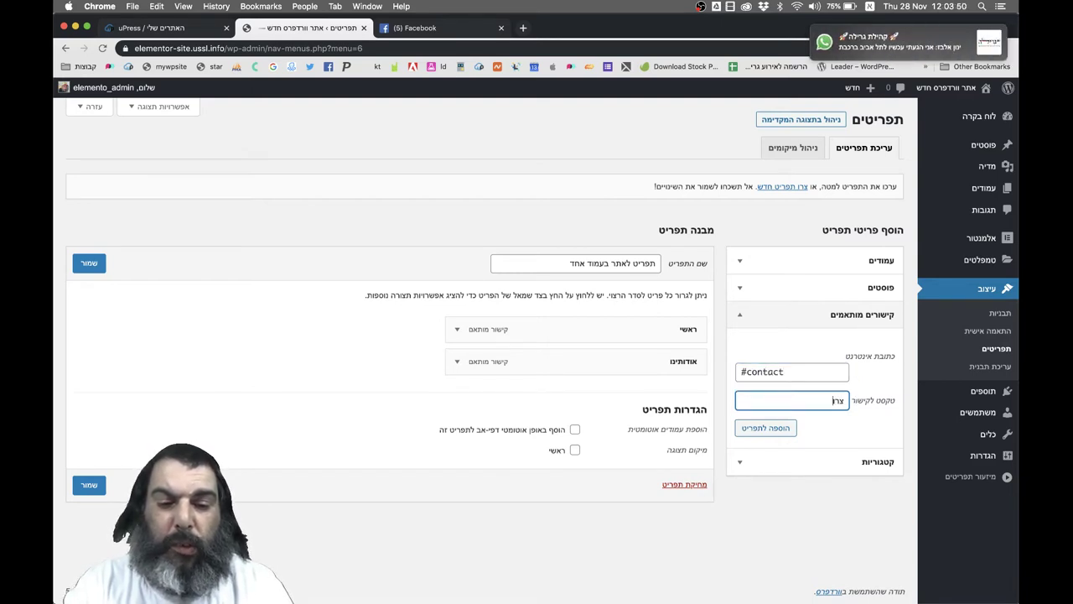
click(765, 428)
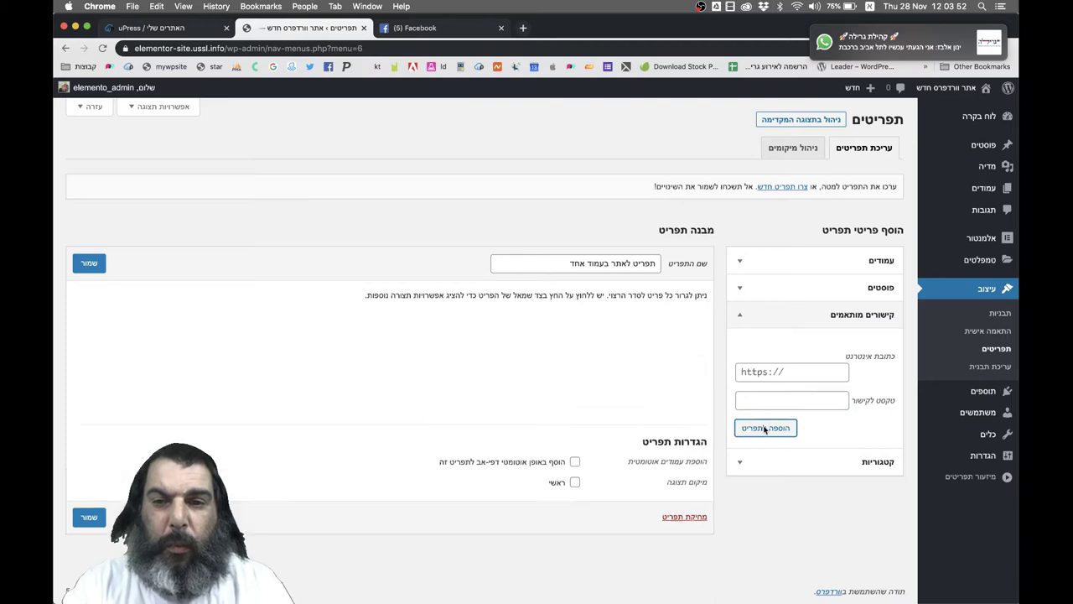
click(89, 262)
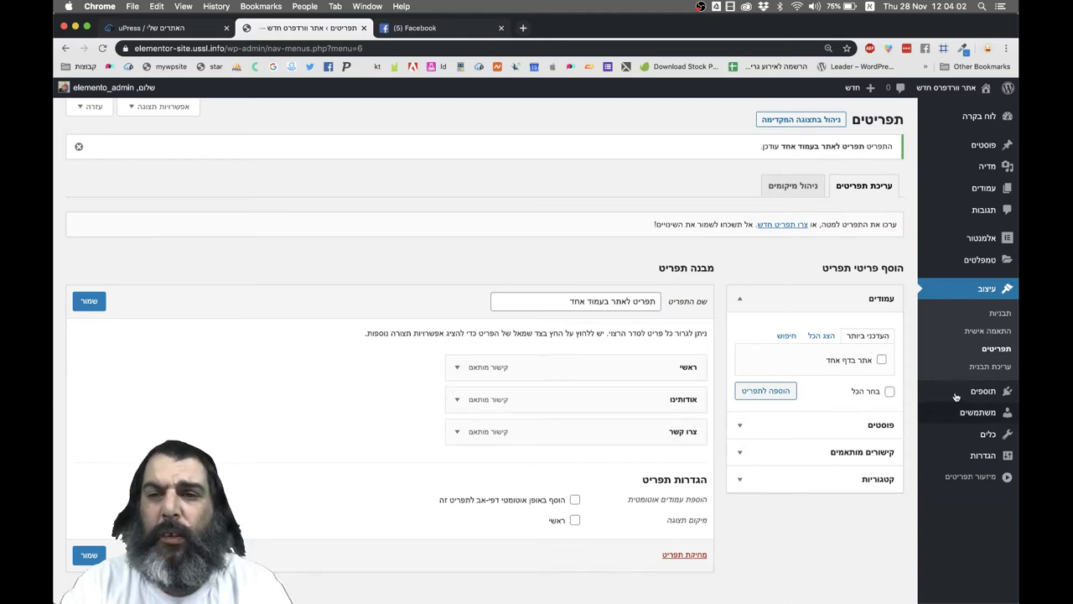
Delete the existing header template "פאראלקס האדר" from the Theme Builder templates.
mouse_move(972, 260)
click(860, 298)
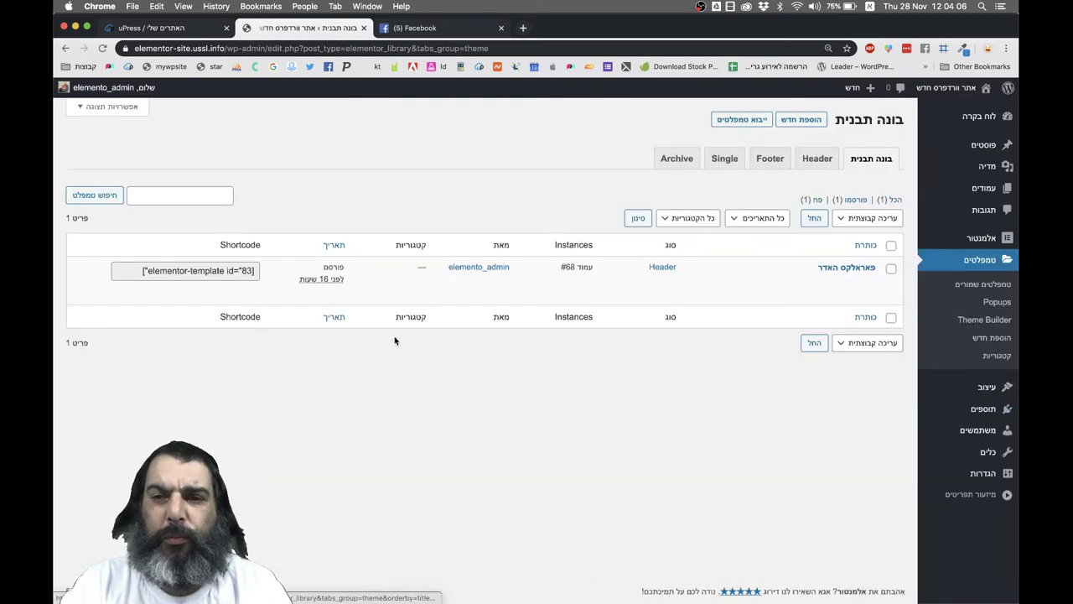
click(793, 281)
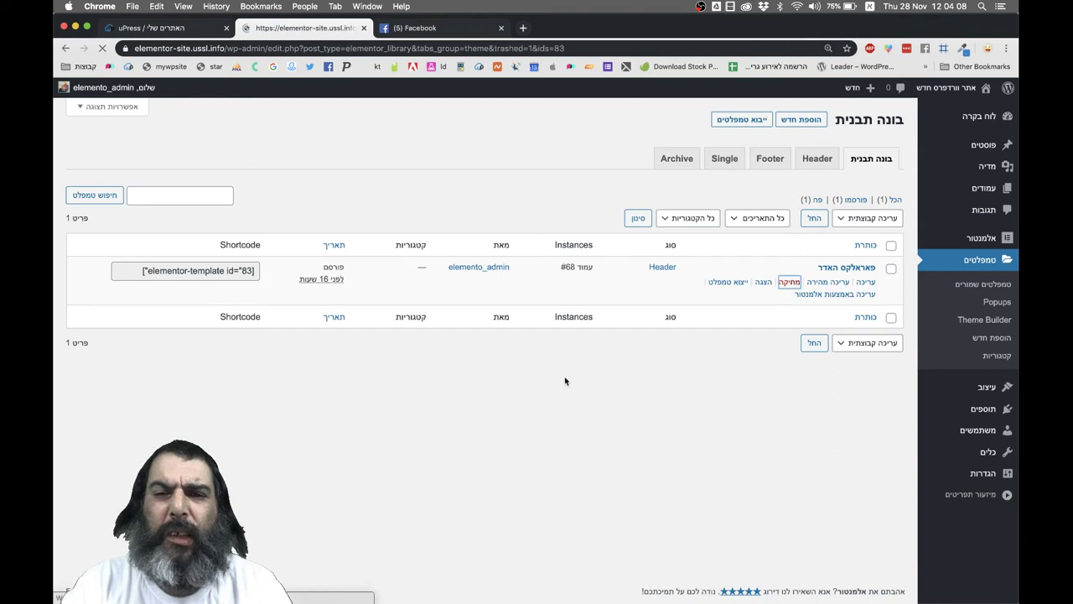
Create a new Header template named "האדר לאתר דף אחד".
click(817, 196)
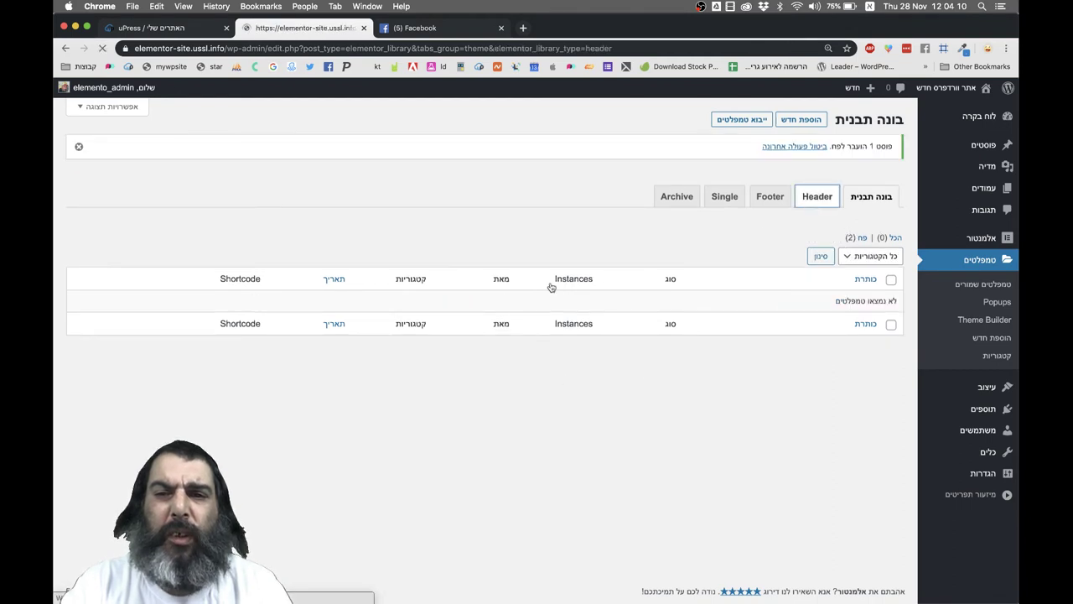
click(479, 418)
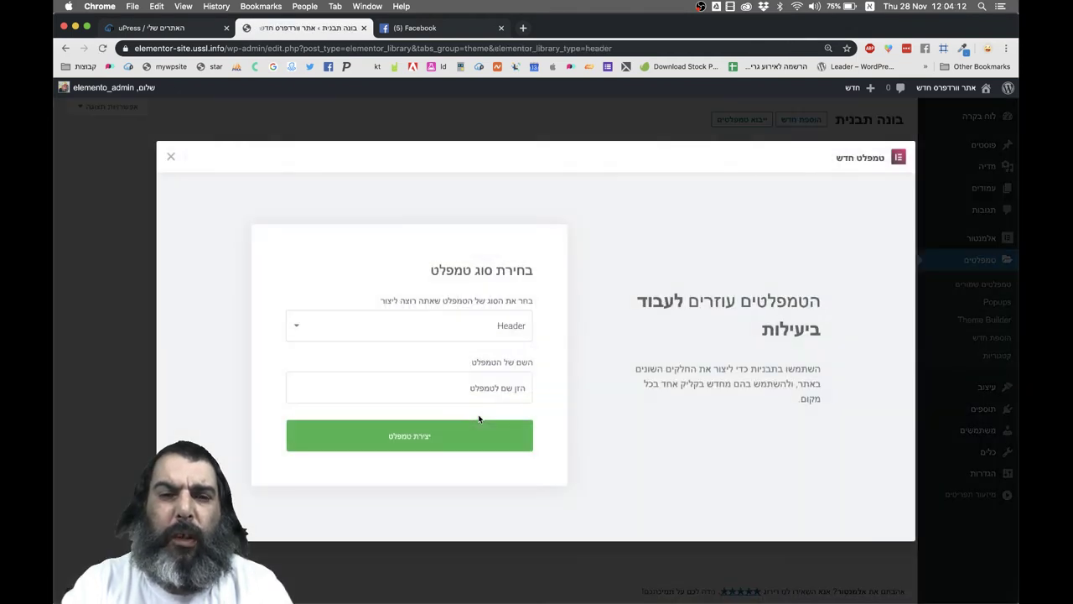
click(478, 392)
text(אהדא לאתר)
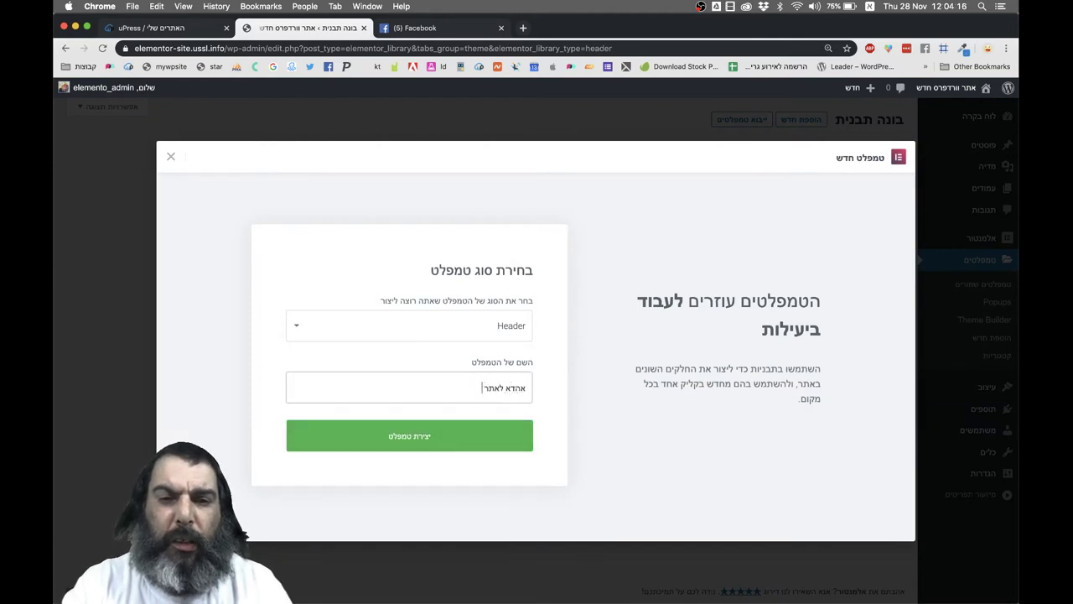
key(BackSpace)
key(BackSpace)
key(BackSpace)
key(BackSpace)
key(BackSpace)
key(BackSpace)
key(BackSpace)
key(BackSpace)
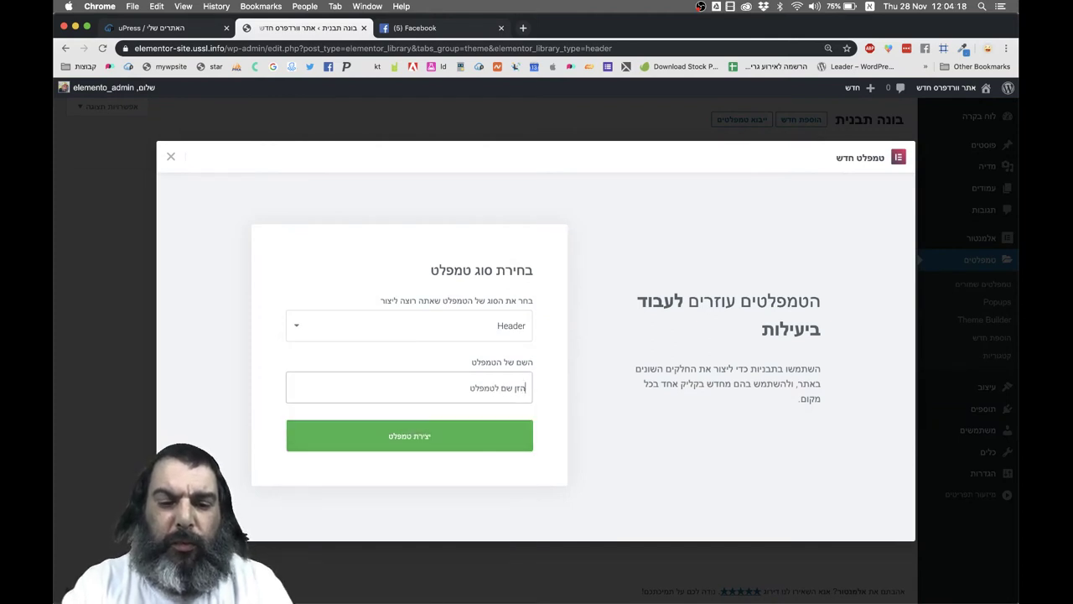
text(אהדר לאתר ד)
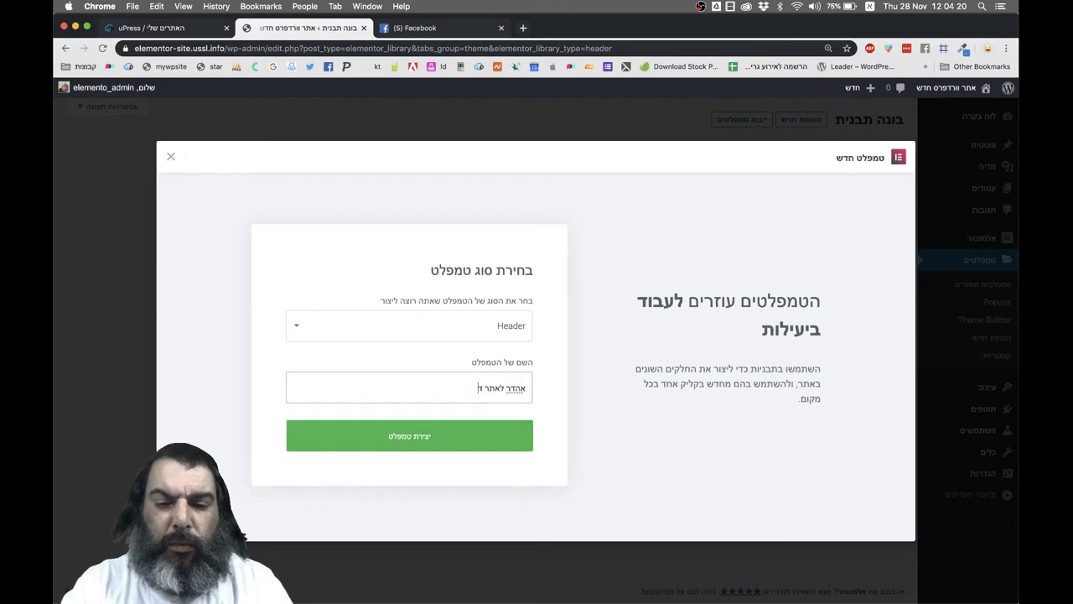
text(ף אחד)
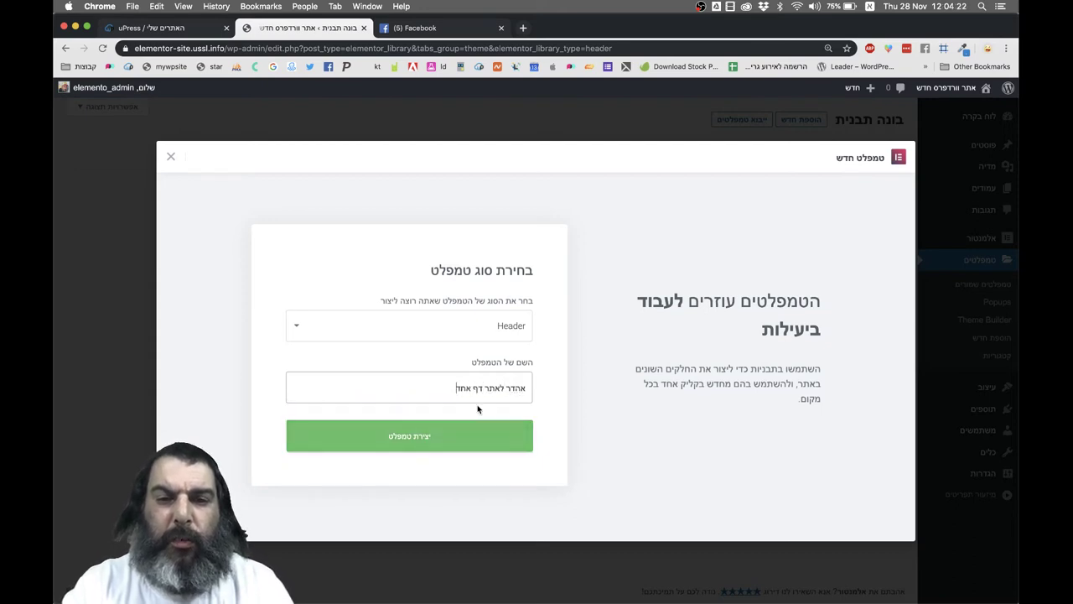
click(519, 375)
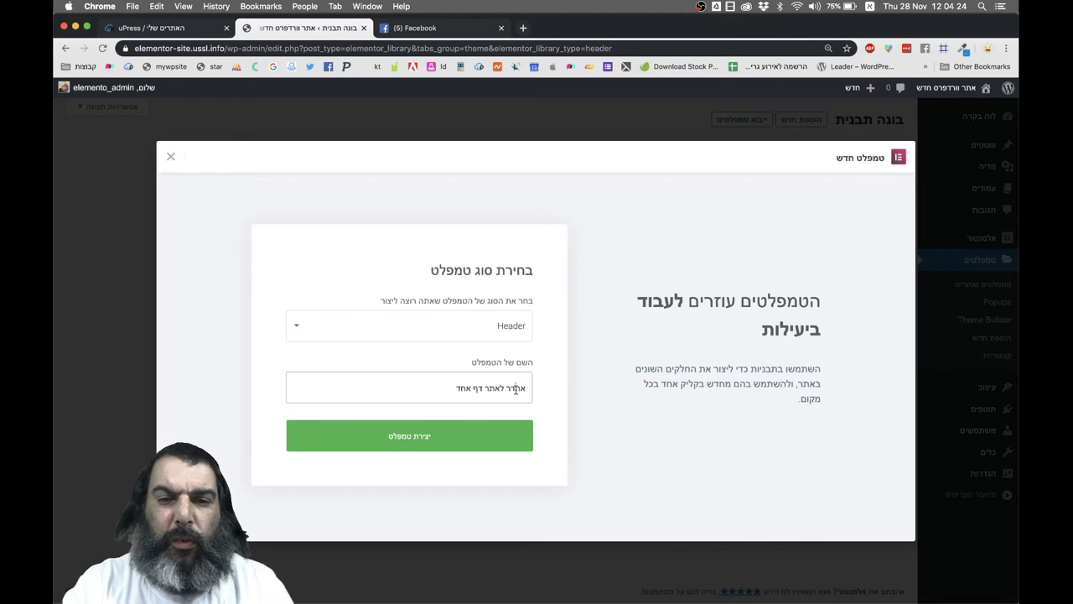
key(Delete)
key(Delete)
key(Delete)
key(Delete)
text(האדר)
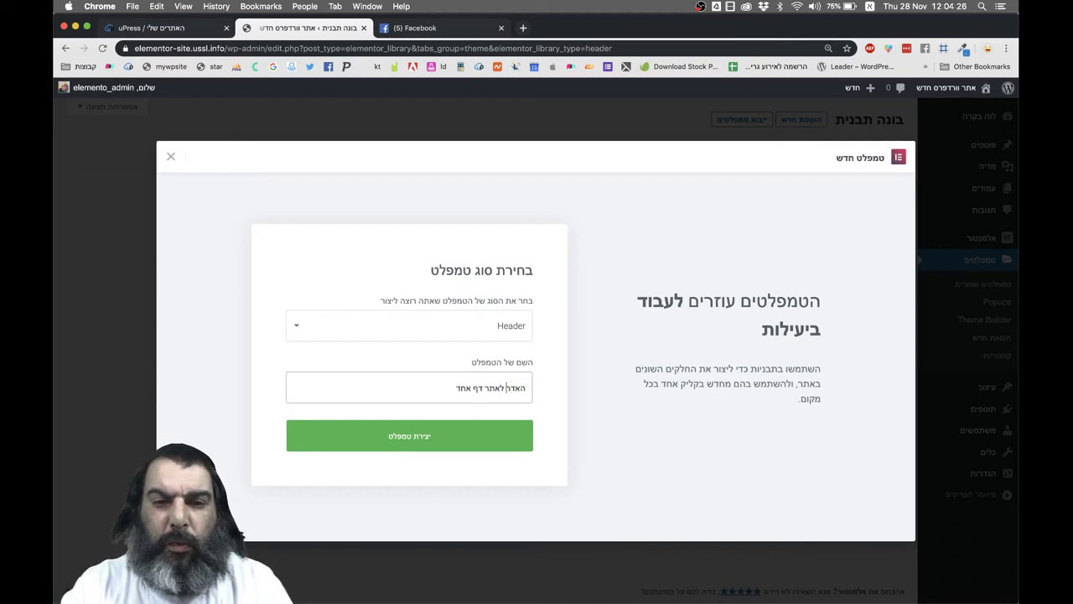
click(436, 447)
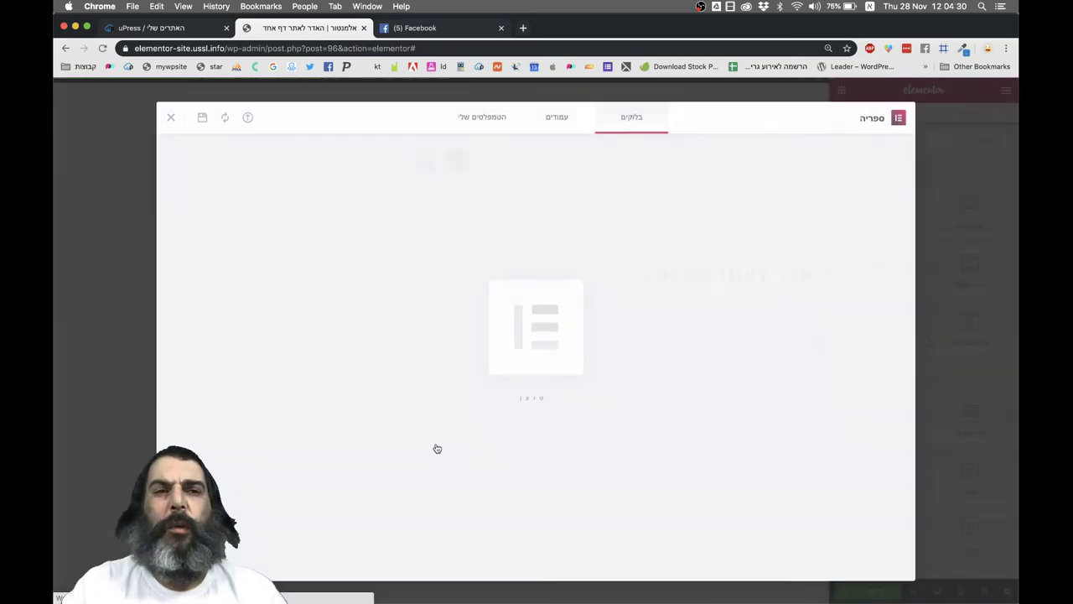
Dismiss the template library and add a single-column section to the blank header.
click(170, 118)
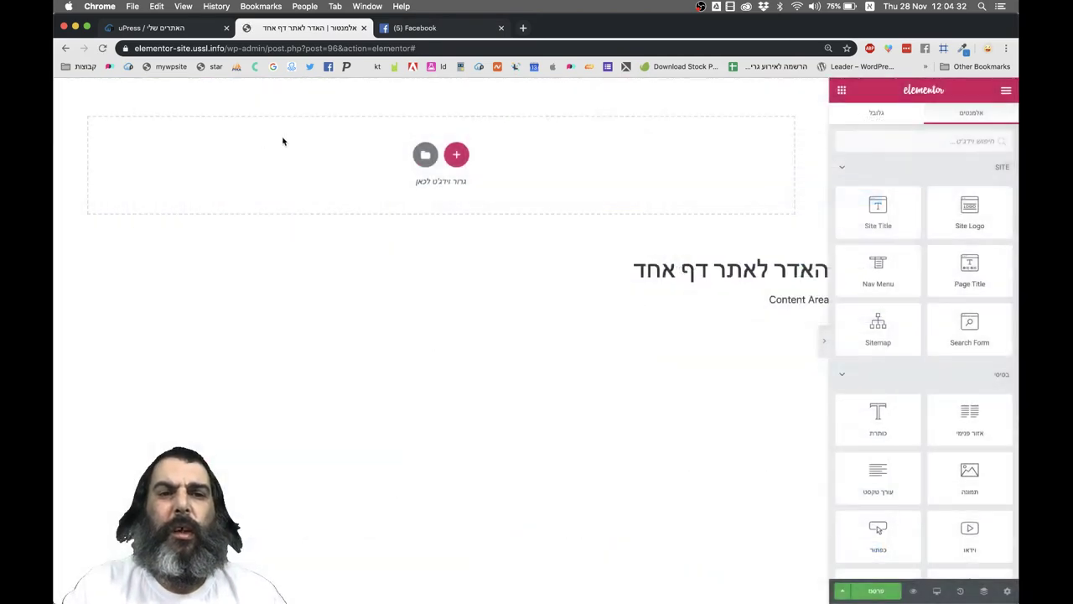
click(455, 156)
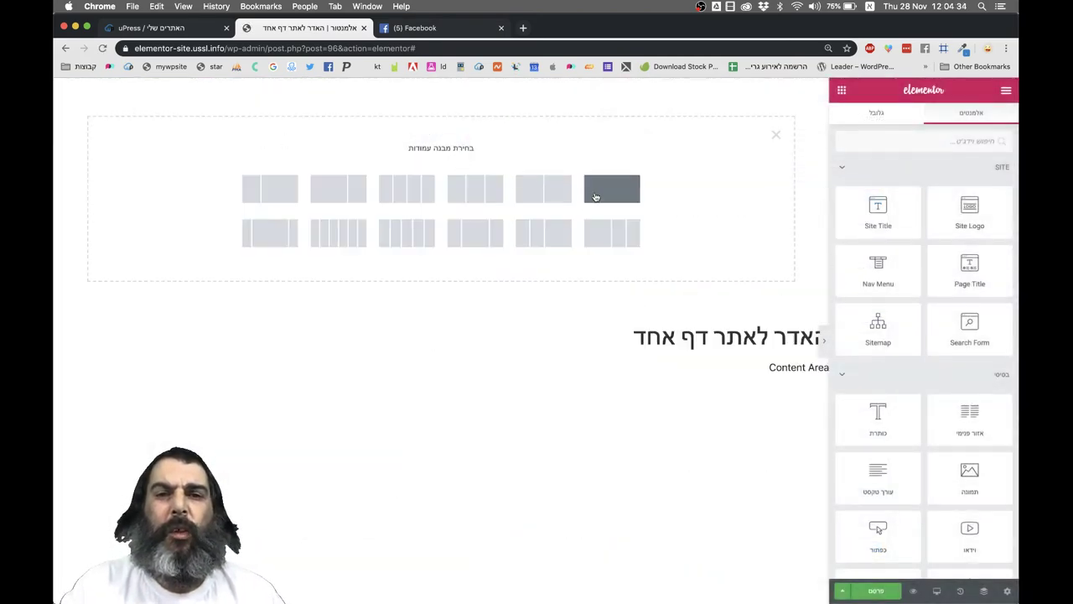
click(550, 178)
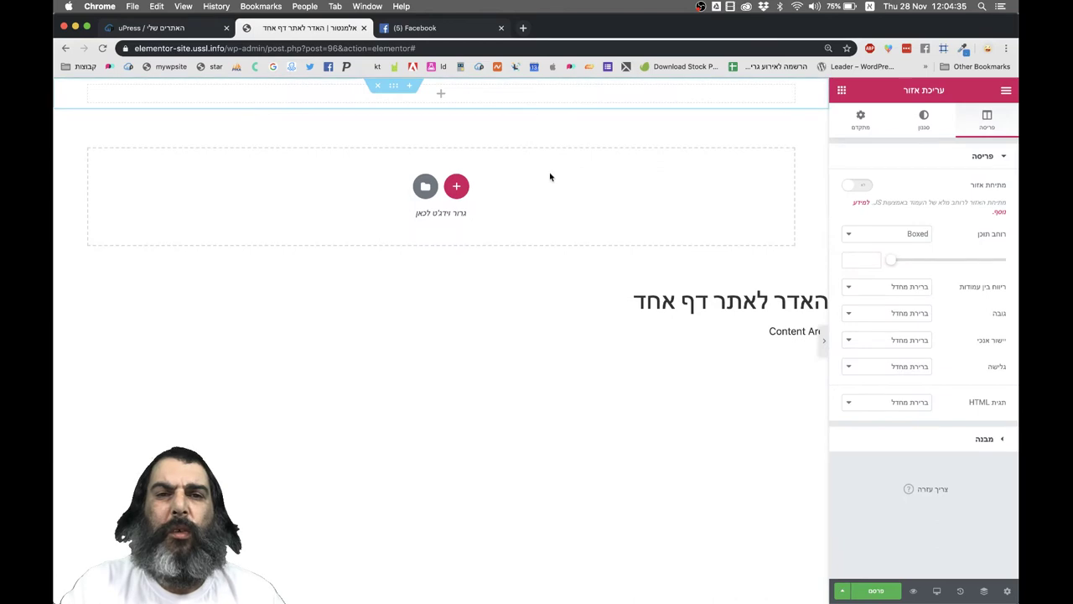
Set the header section's Sticky motion effect to Top.
click(866, 125)
click(934, 406)
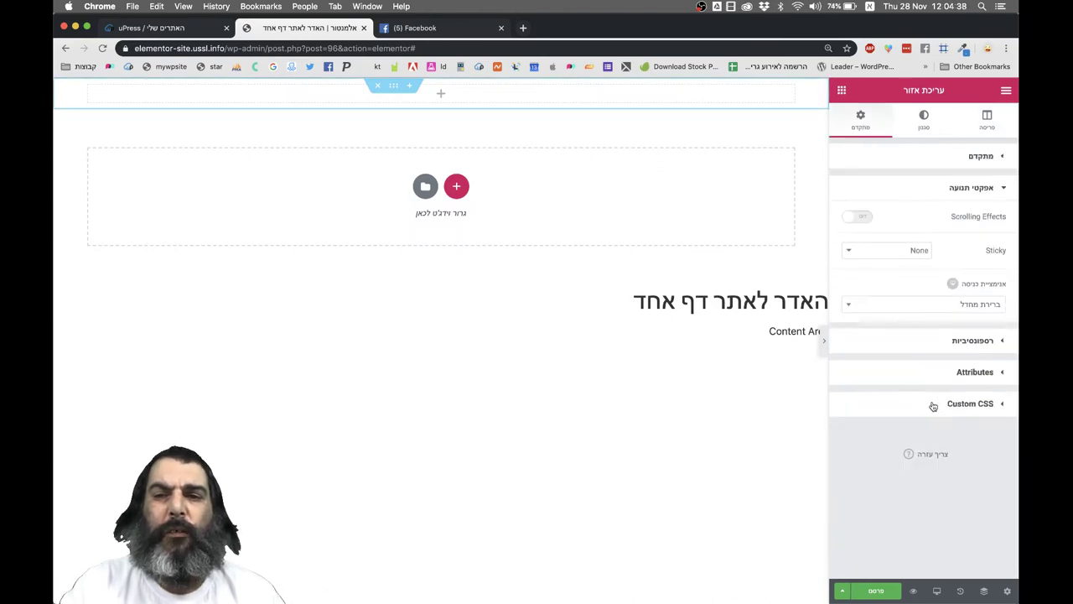
click(886, 255)
click(887, 263)
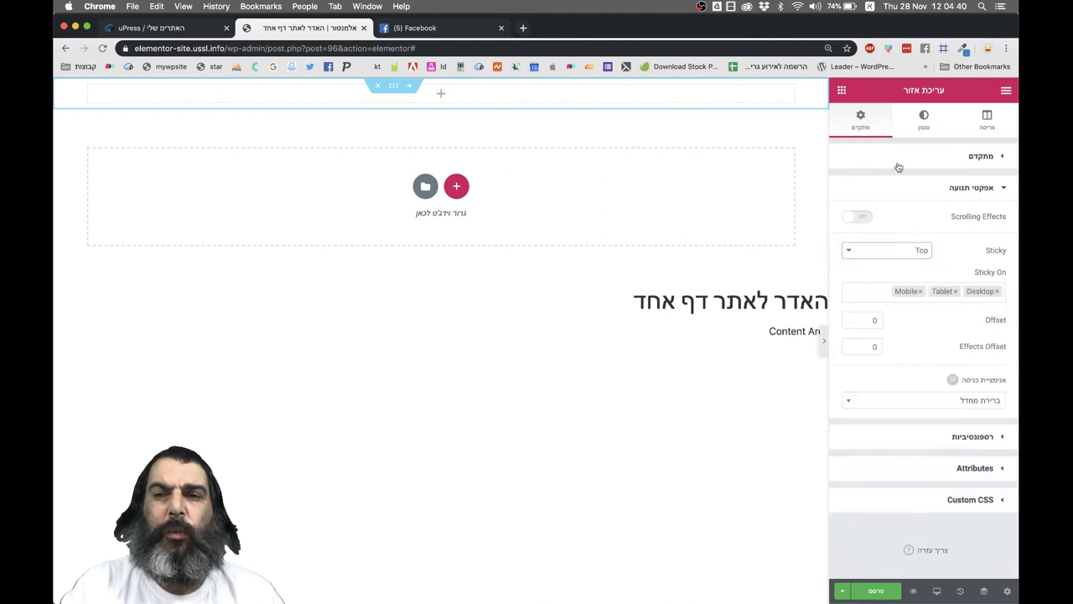
Give the header section a classic background in white (#ffffff).
click(923, 122)
click(920, 215)
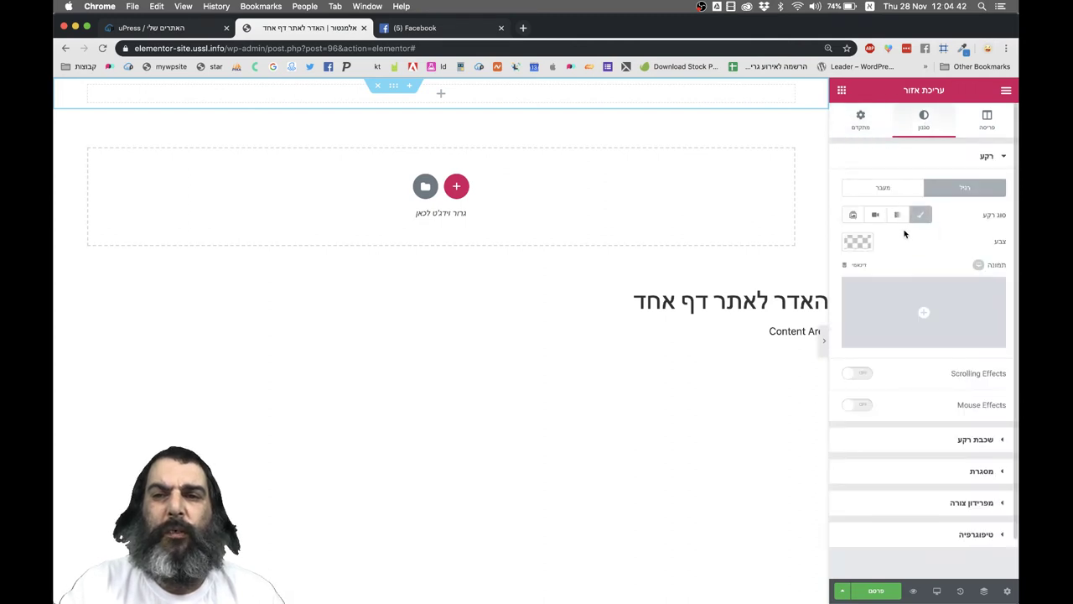
click(858, 243)
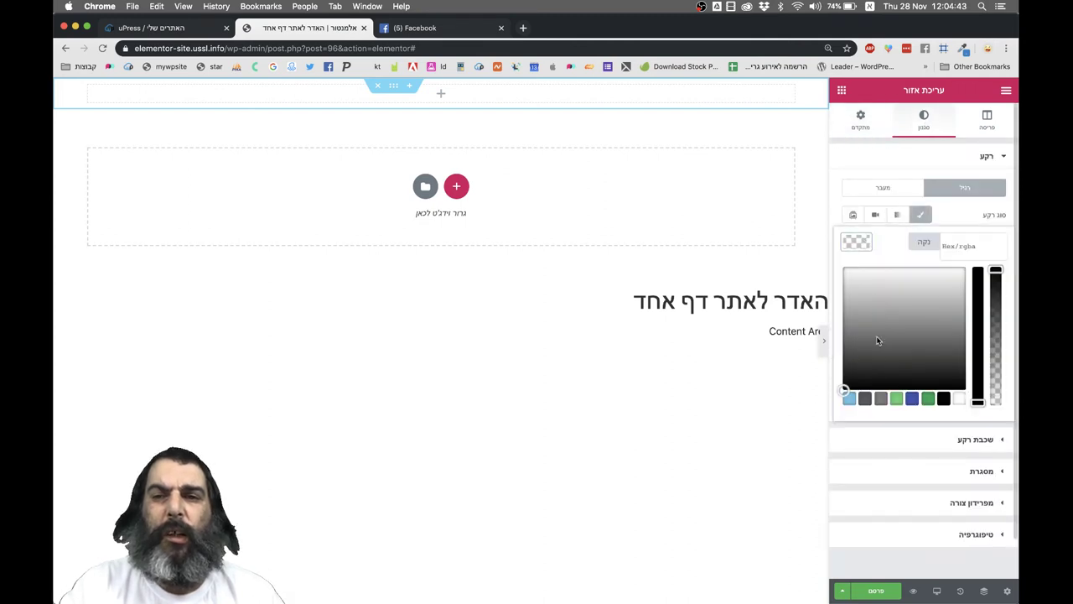
click(958, 400)
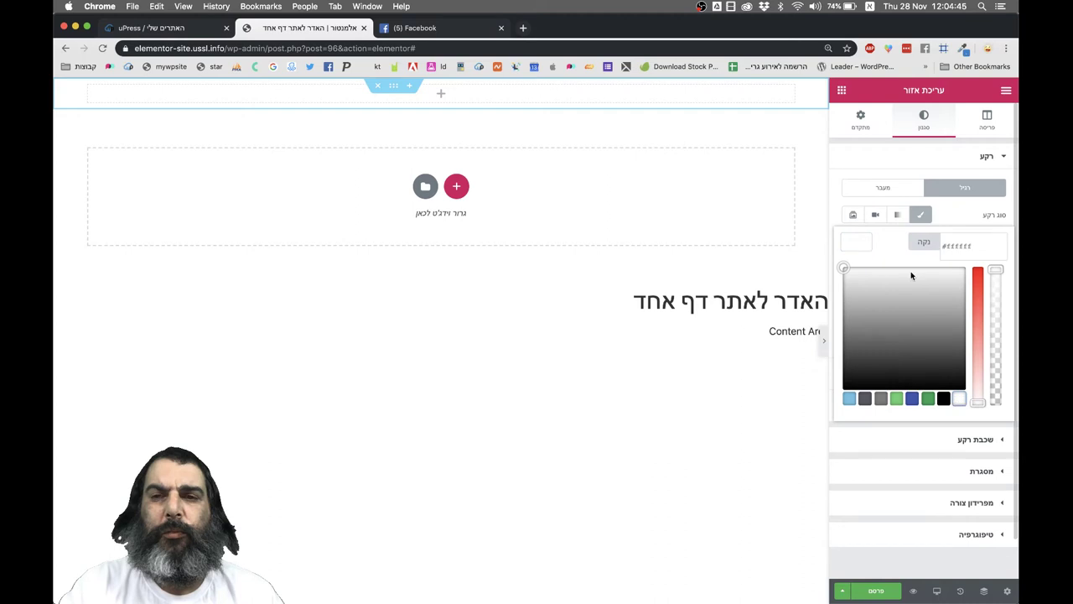
Place a Nav Menu widget in the header section and align its items to the center.
click(842, 90)
drag(894, 271, 506, 101)
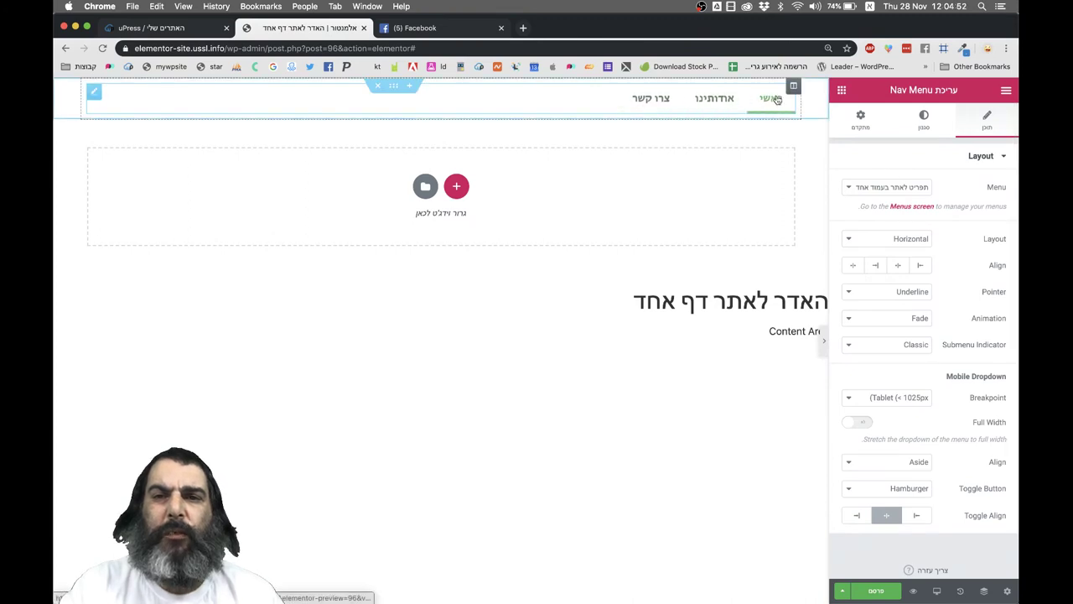
click(895, 266)
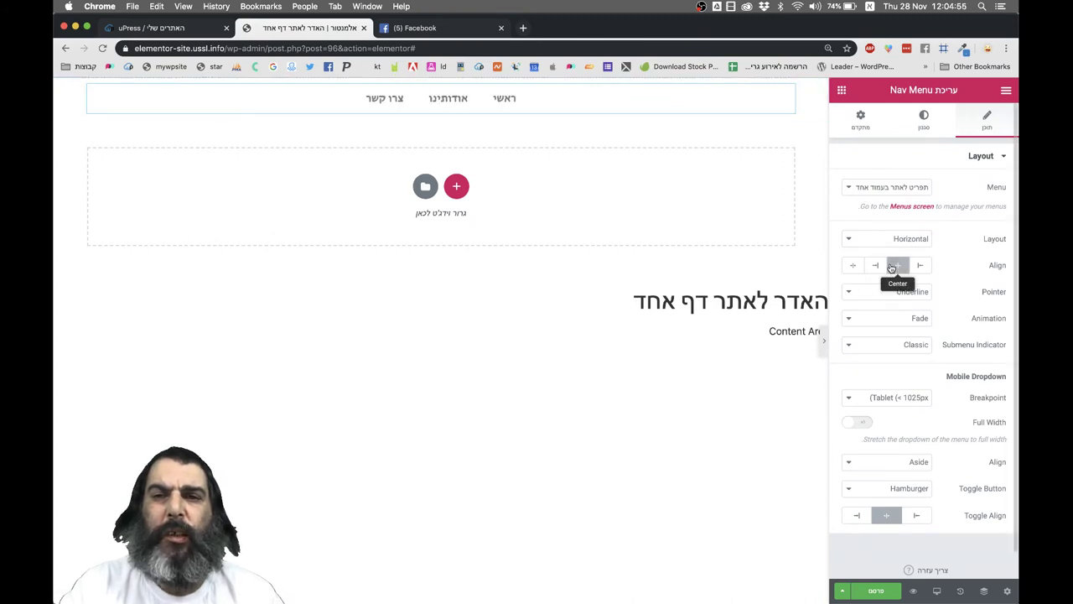
Publish the header template with one display condition added.
click(863, 589)
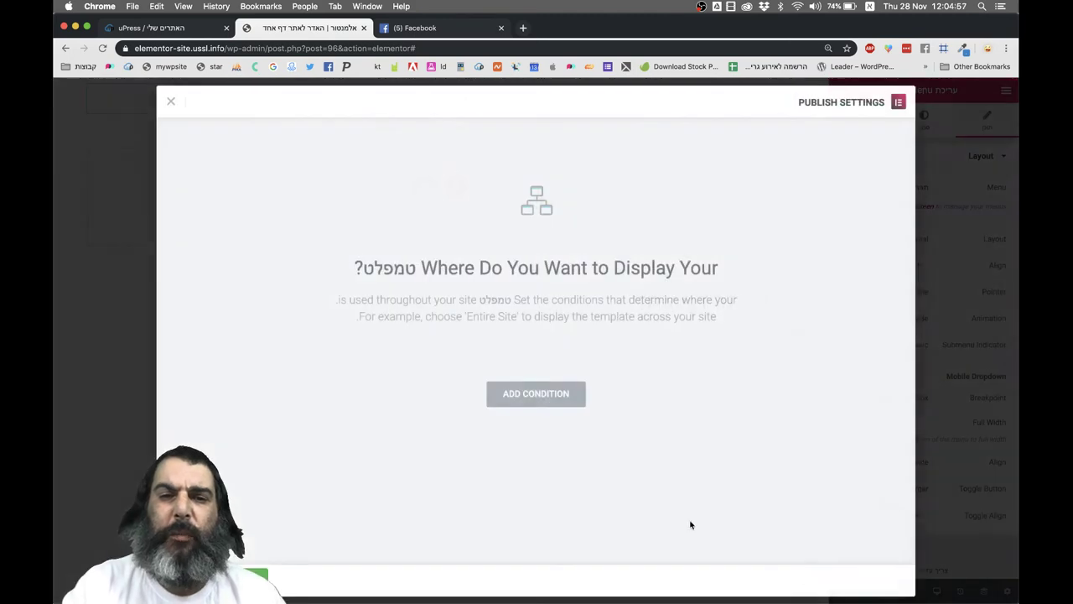
click(551, 402)
click(243, 577)
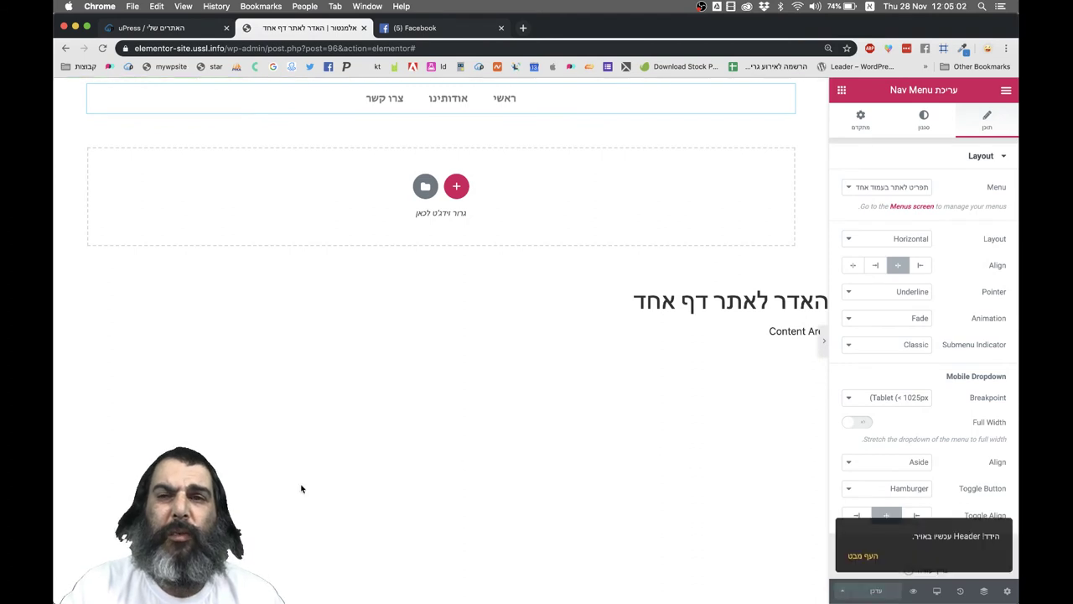
Exit to the WordPress dashboard and open the page "אתר בדף אחד" for editing.
click(1006, 90)
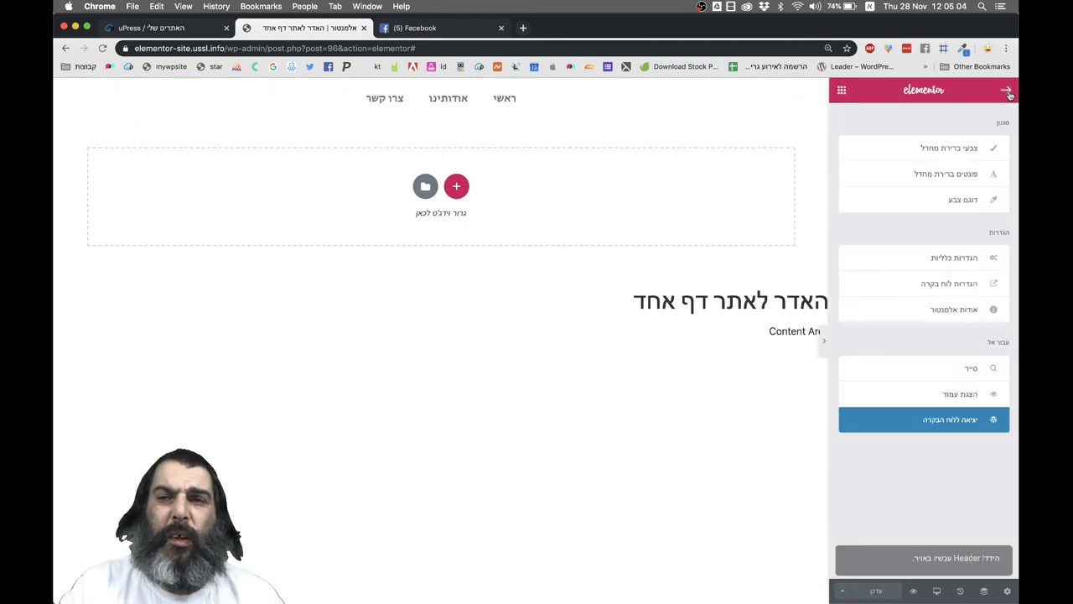
click(923, 419)
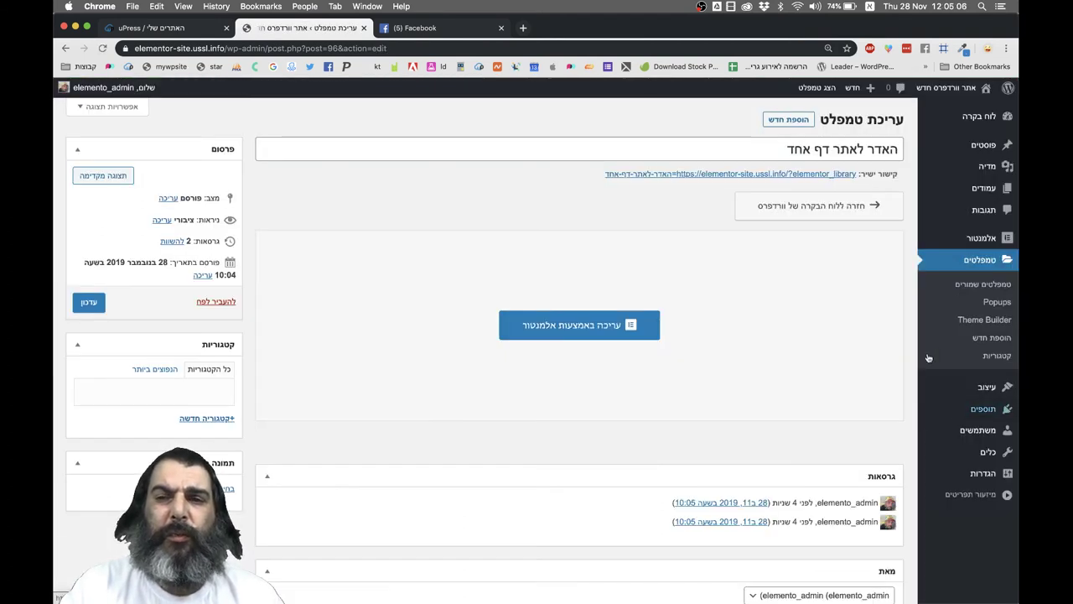
click(981, 190)
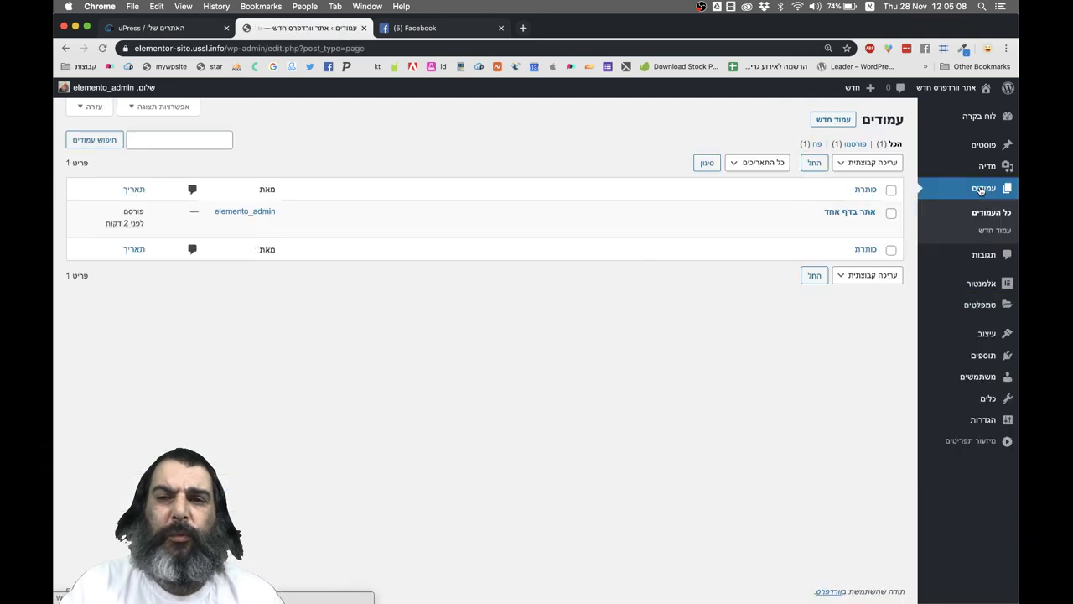
click(866, 227)
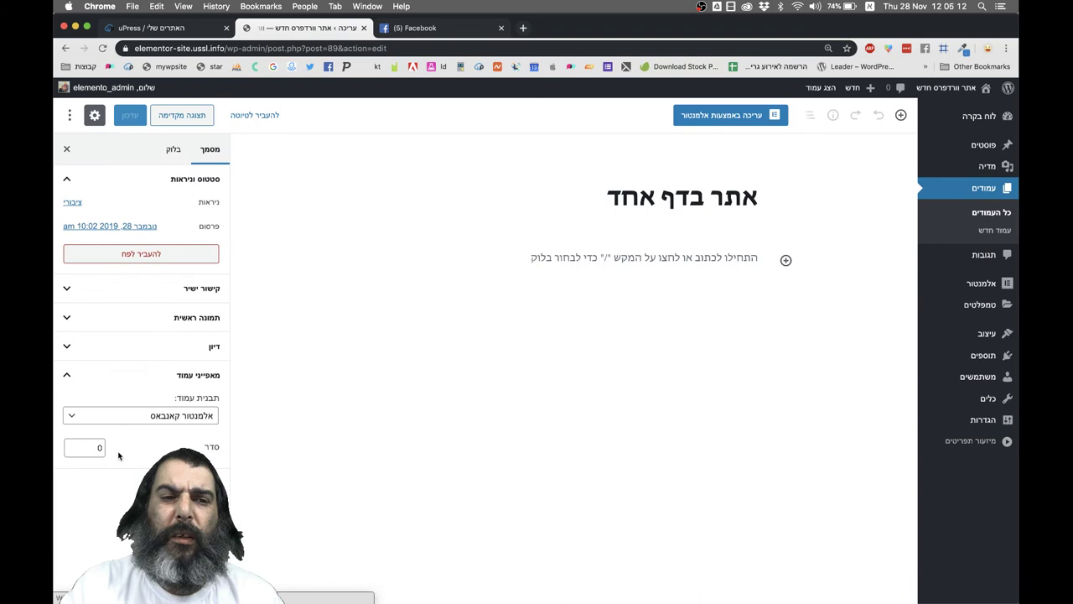
Change the page template to "אלמנטור רוחב מלא", update the page and open it in the Elementor editor.
click(139, 419)
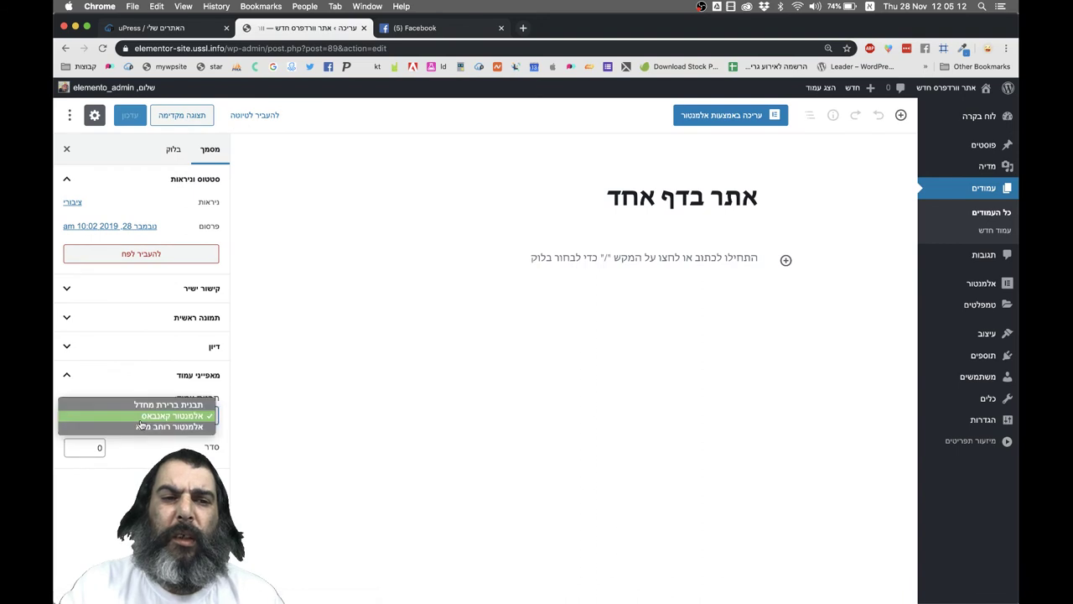
click(169, 426)
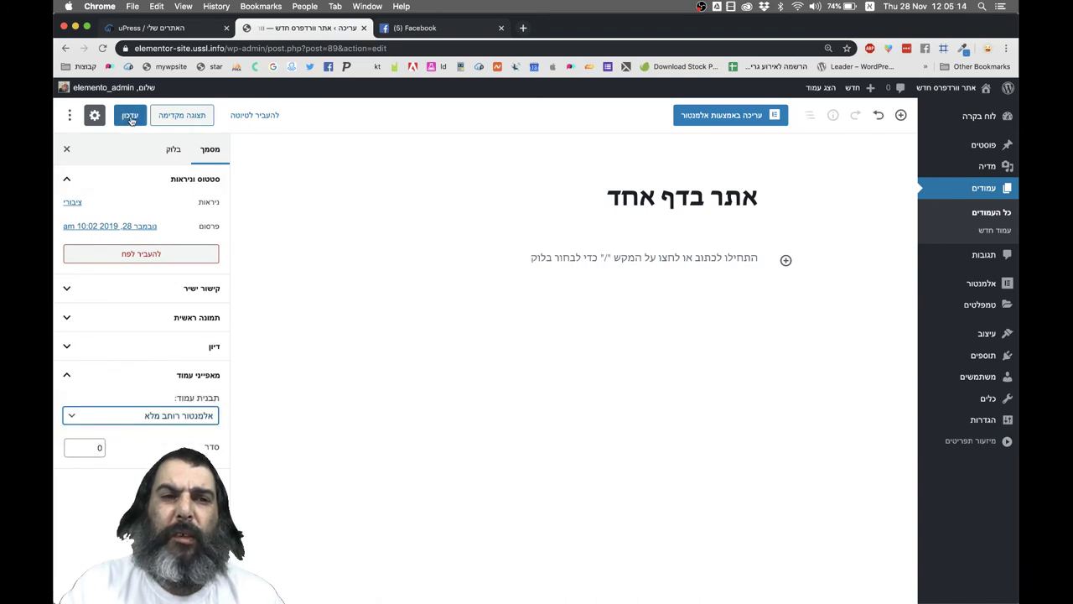
click(132, 116)
click(711, 120)
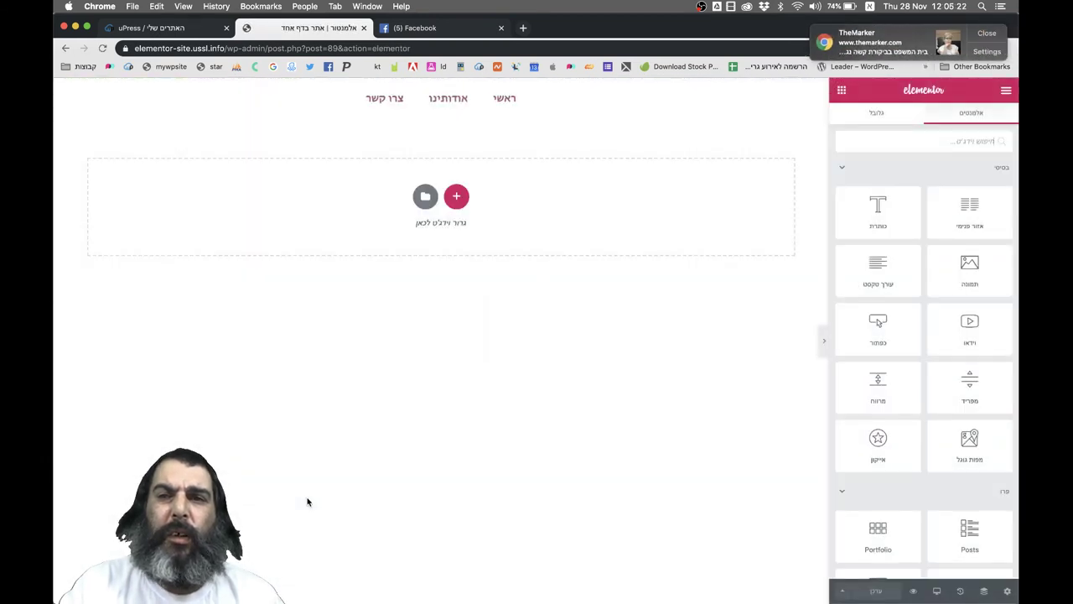
Add a single-column section to the page and set its height to "מותאם למסך".
click(456, 196)
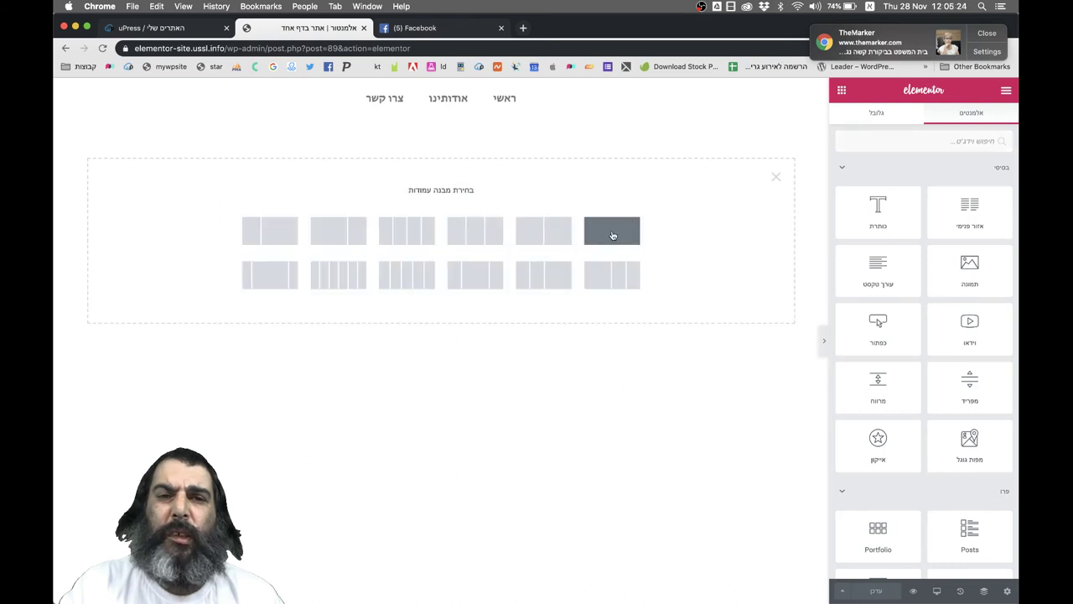
click(612, 233)
click(910, 313)
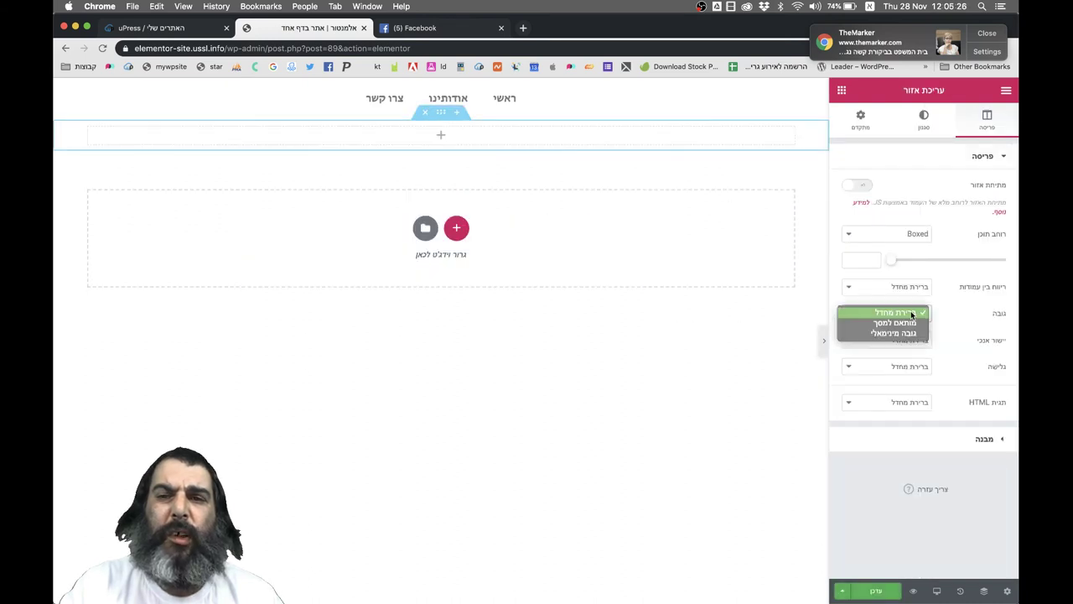
click(910, 326)
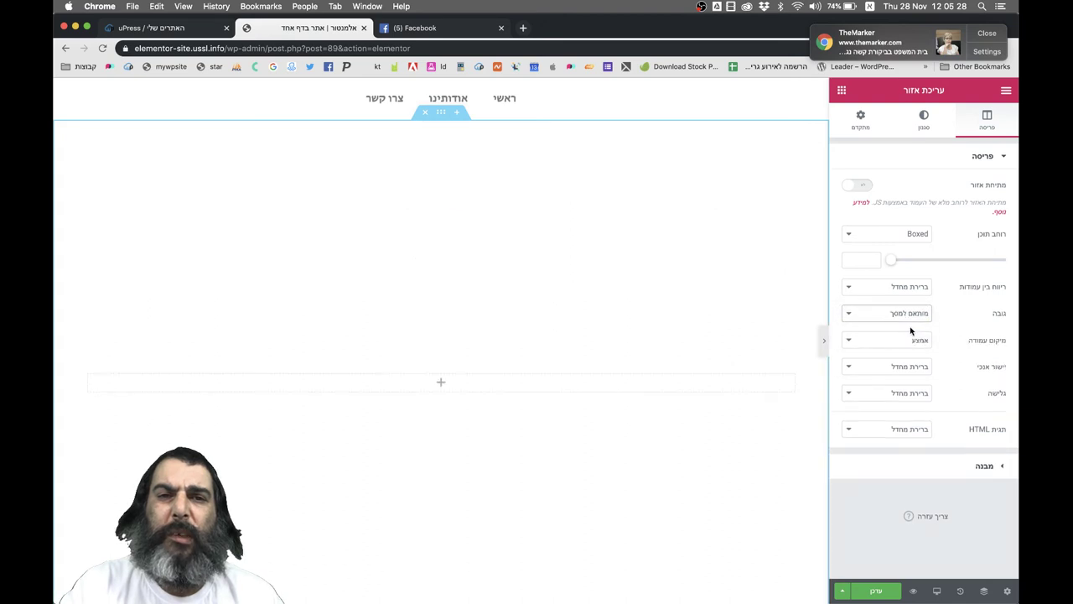
Give the section a classic background in blue, #4054b2.
click(920, 121)
click(919, 216)
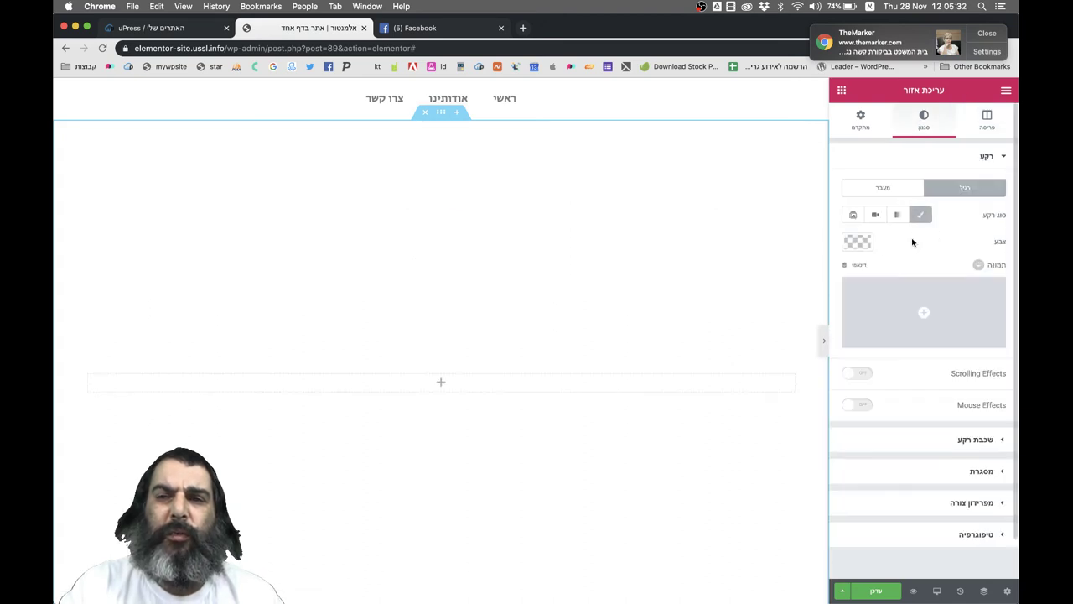
click(857, 243)
click(912, 399)
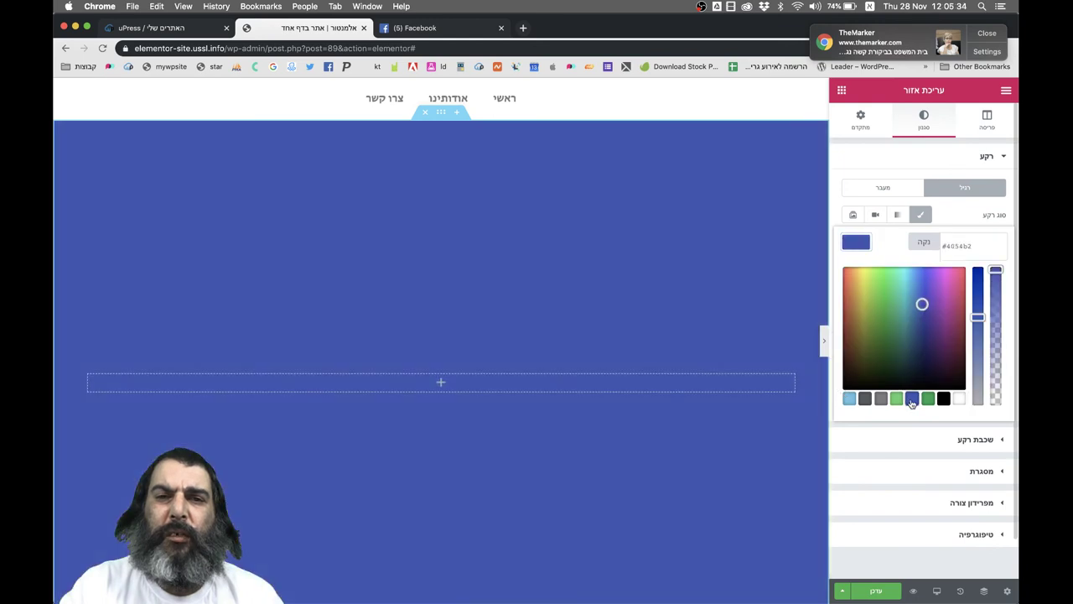
Place a heading widget in the section, set its text to "ראשי" and center it.
drag(862, 205, 412, 377)
drag(914, 204, 1003, 203)
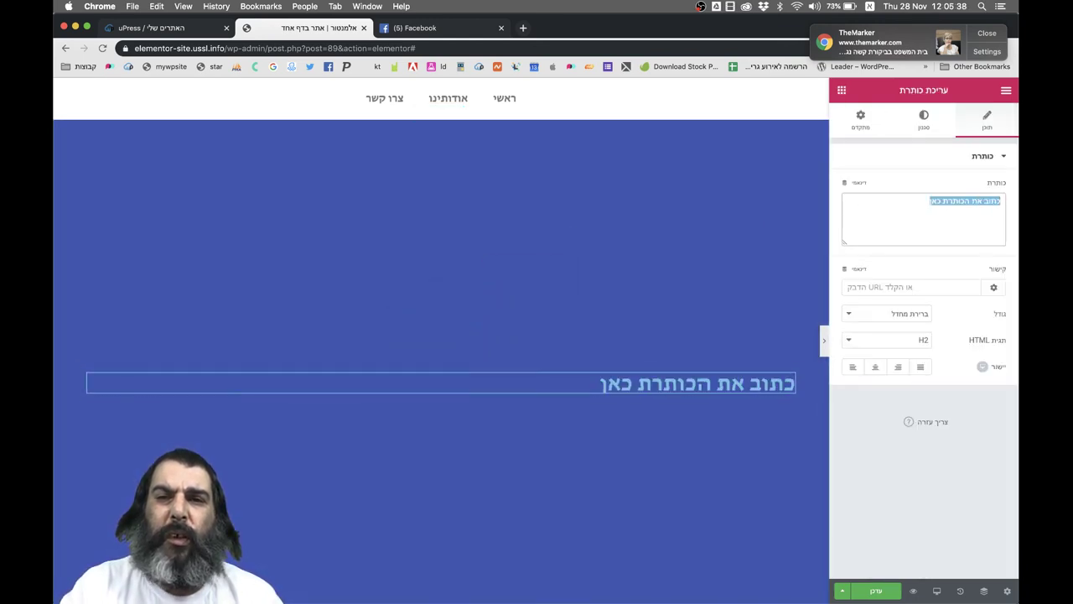
text(ראשי)
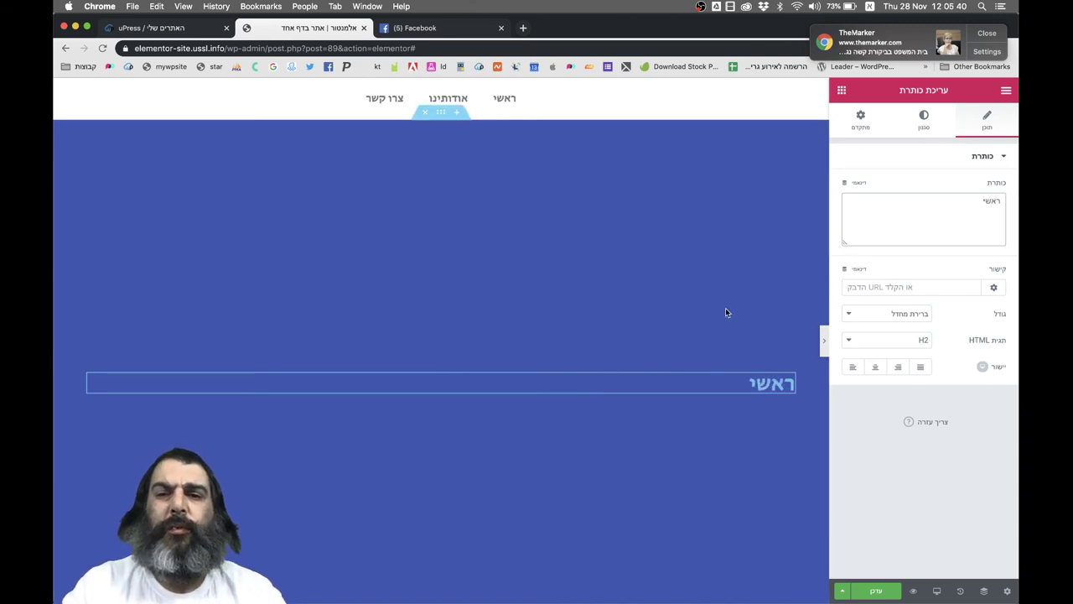
click(875, 367)
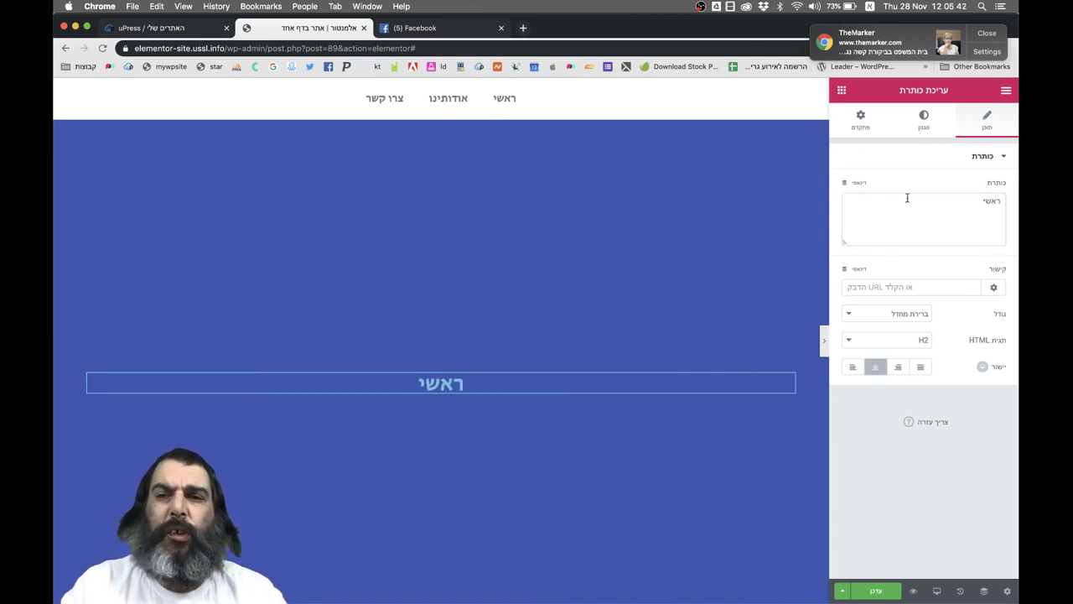
Set the text color of the "ראשי" heading to black, #000000.
click(919, 134)
click(864, 191)
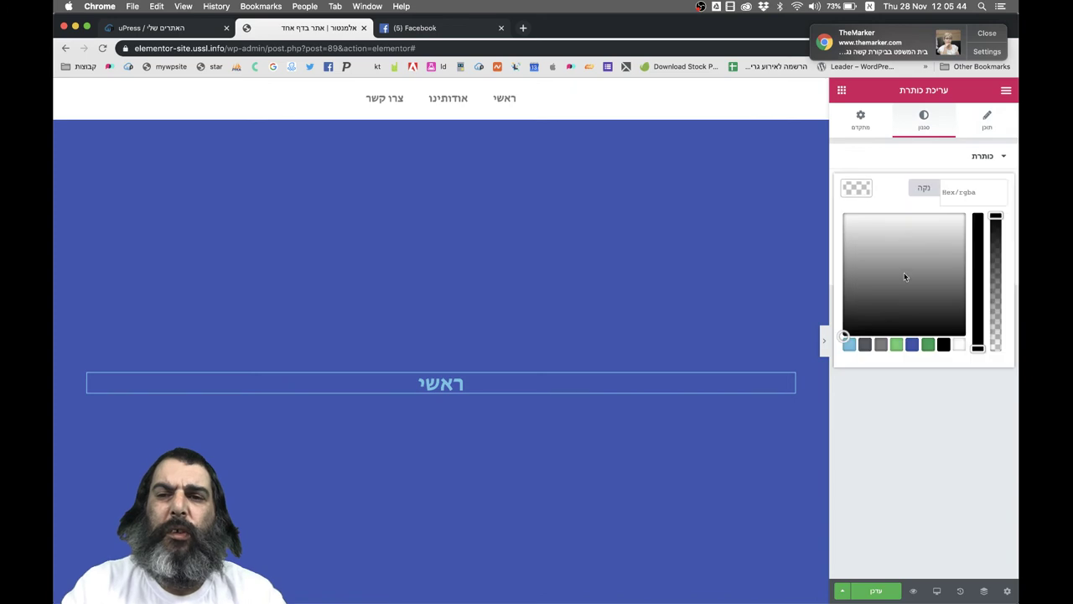
click(939, 346)
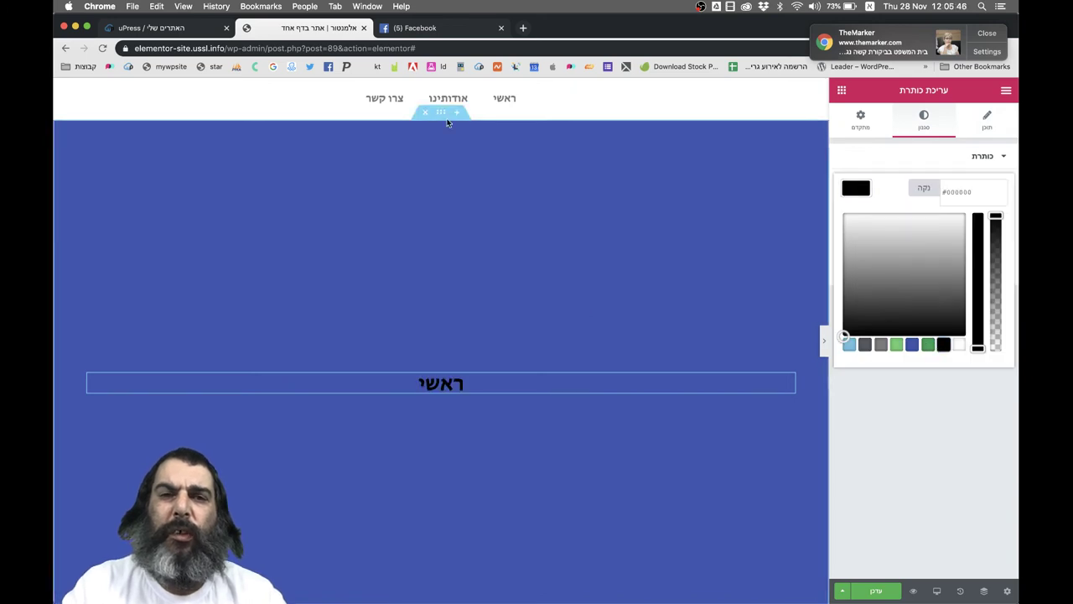
Duplicate the "ראשי" section and change the heading in the copy to "אודותינו".
right_click(444, 117)
click(428, 144)
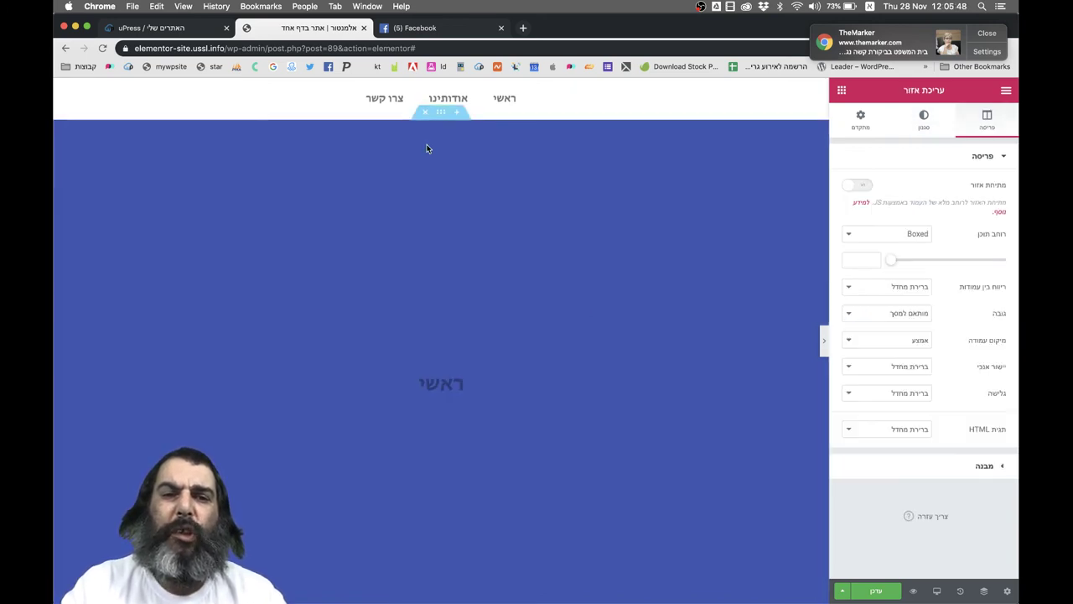
double_click(440, 493)
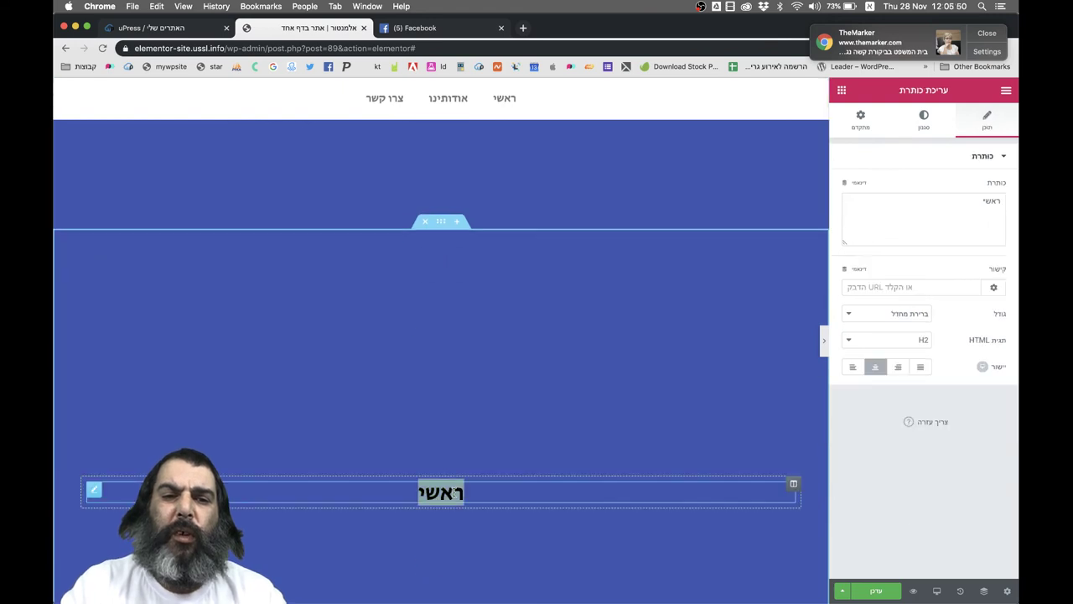
text(אודותינו)
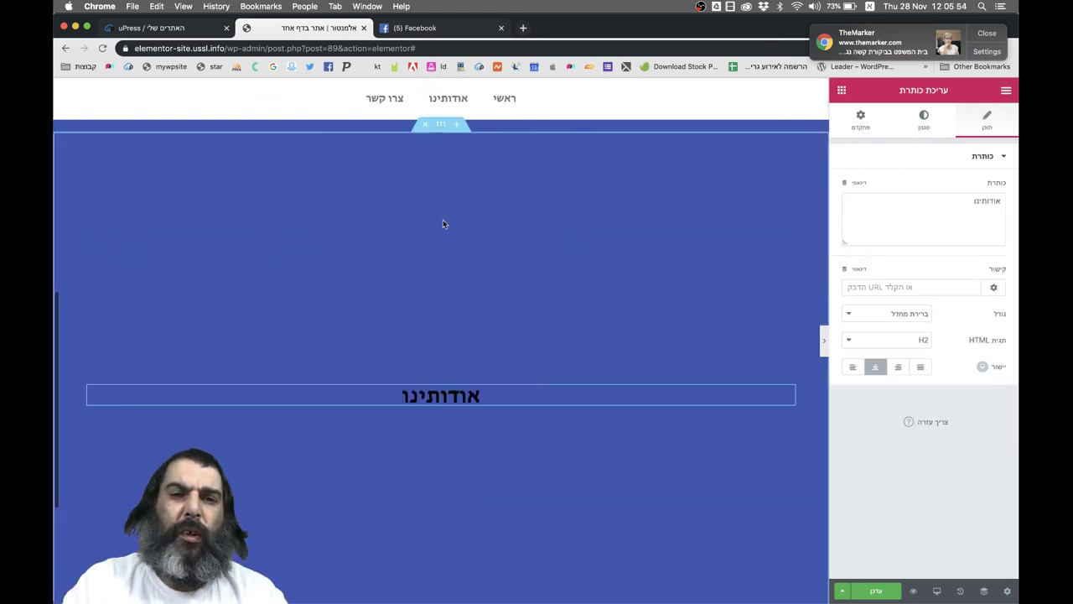
Duplicate the "אודותינו" section and change the heading in the copy to "צרו איתנו קשר".
right_click(443, 131)
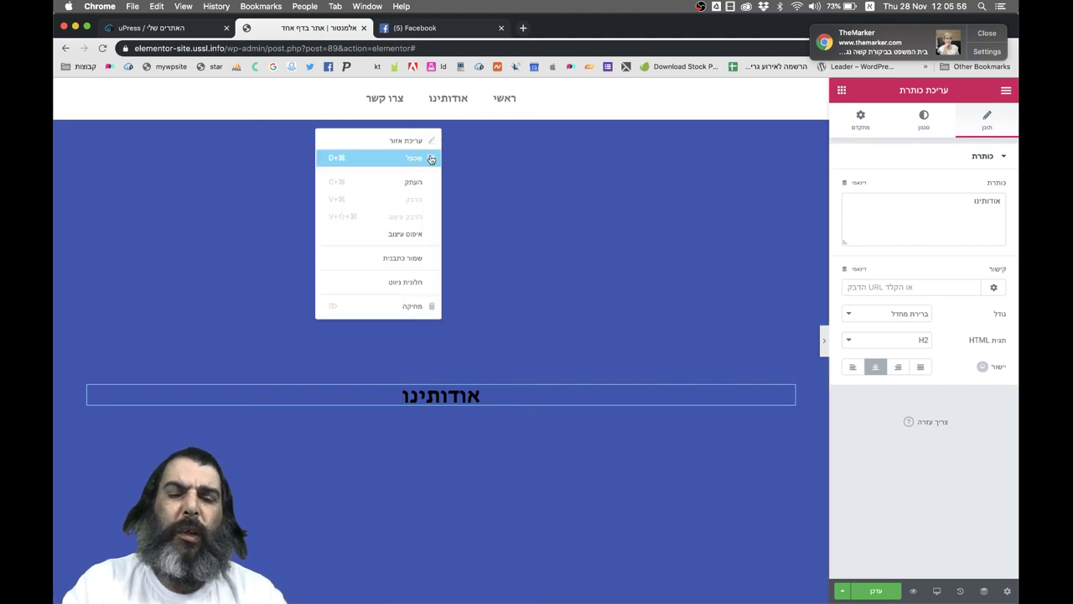
click(438, 159)
click(440, 390)
double_click(440, 390)
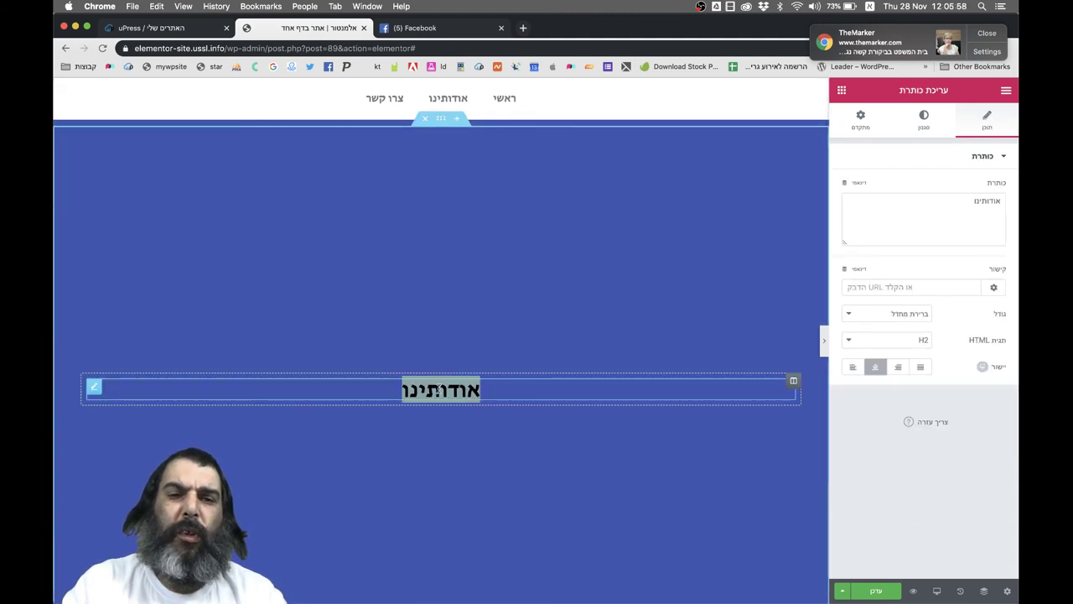
key(BackSpace)
text(צרו איתנו קש/ר)
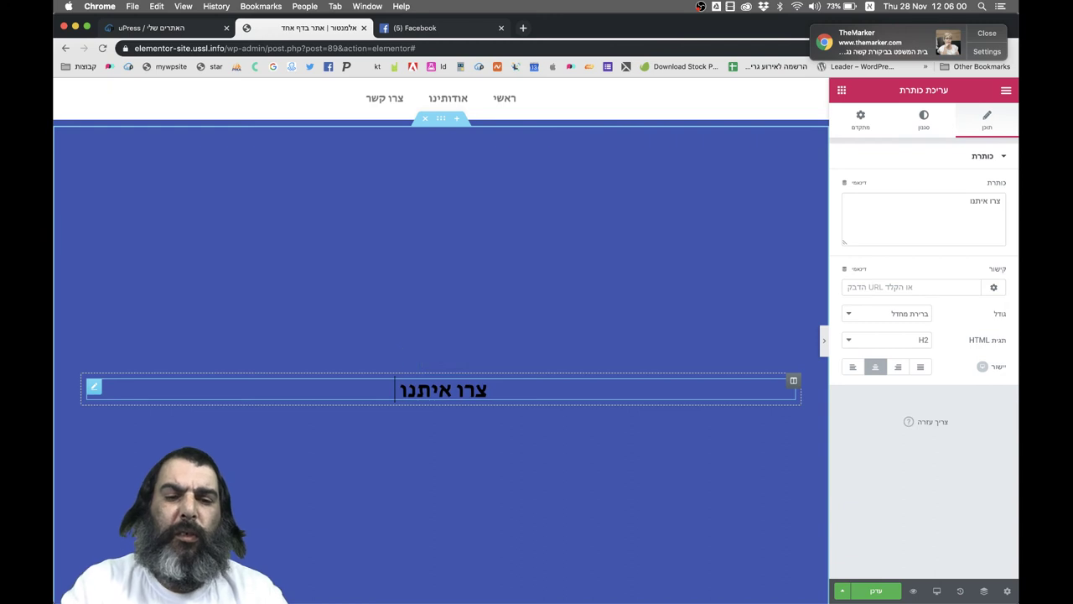
key(BackSpace)
key(BackSpace)
text(ר)
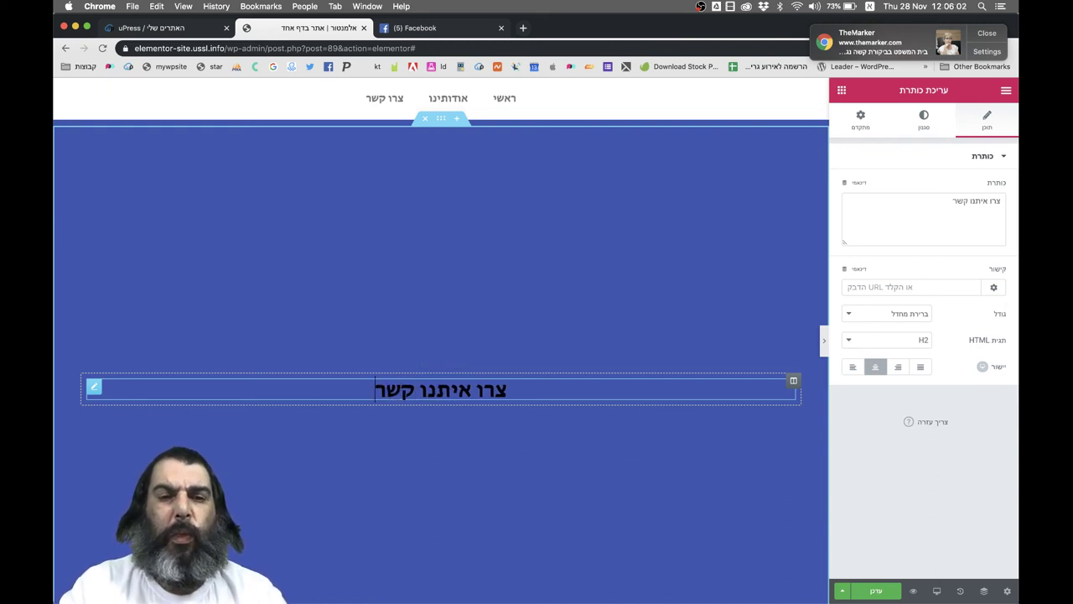
Set the CSS ID of the "ראשי" section to "home".
scroll(440, 352, up, 5)
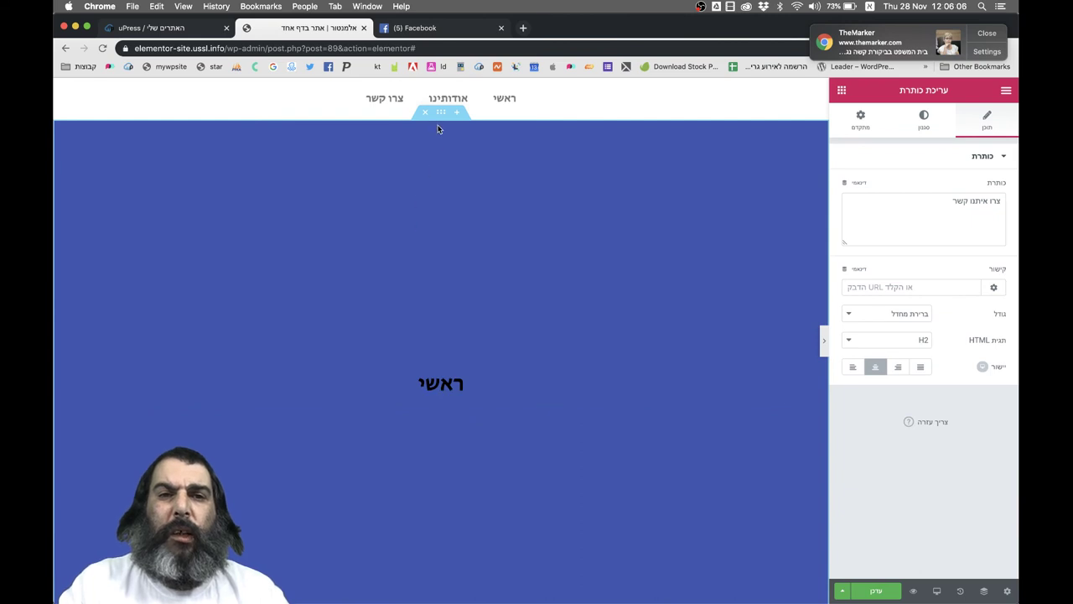
click(751, 131)
click(861, 119)
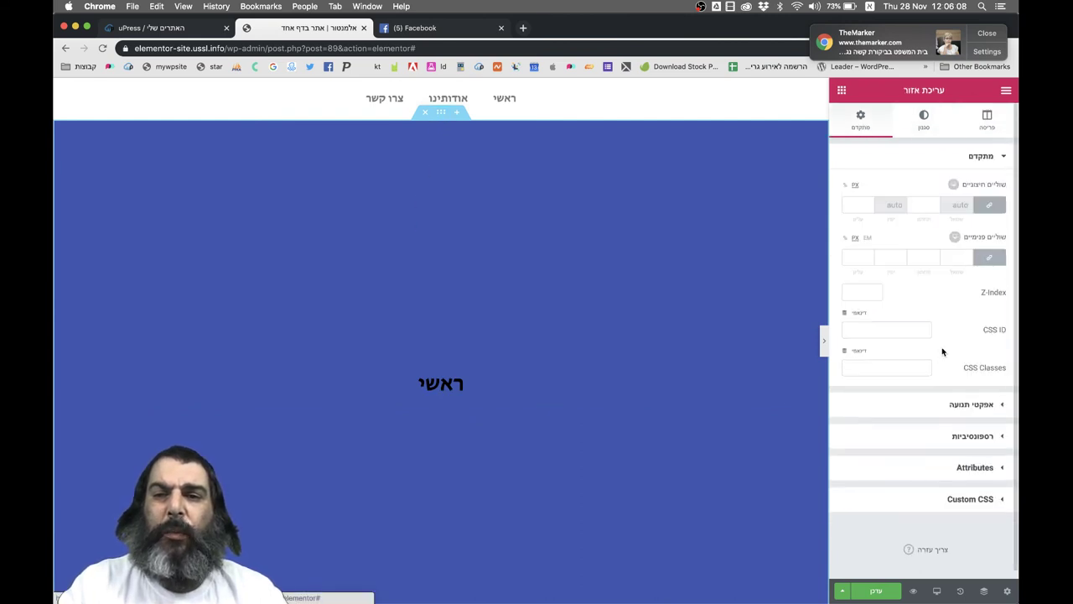
click(894, 328)
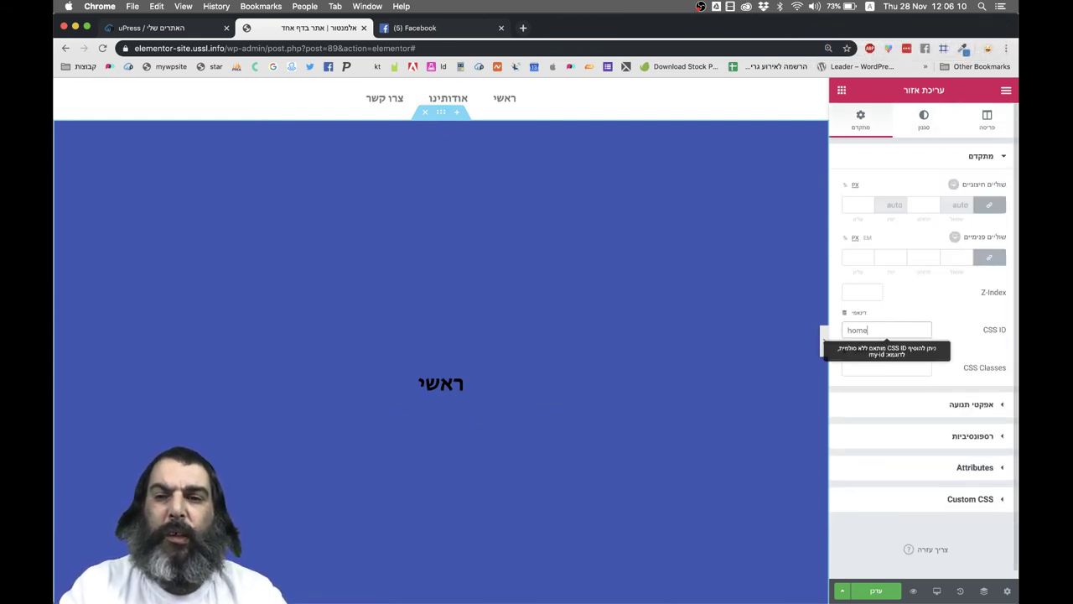
Set the CSS ID of the "אודותינו" section to "about".
scroll(541, 340, down, 5)
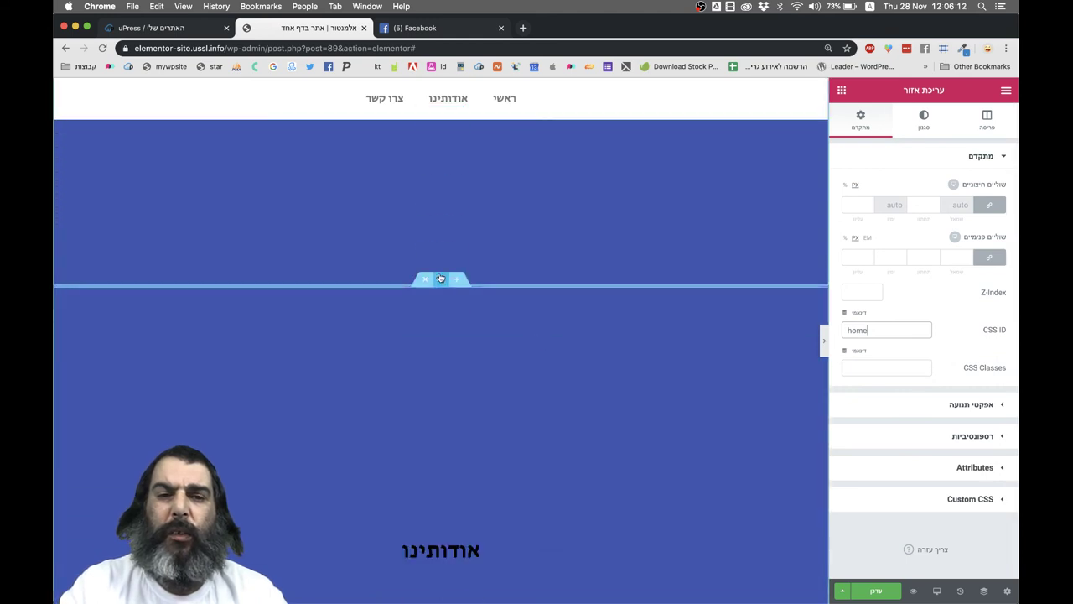
click(440, 278)
click(863, 117)
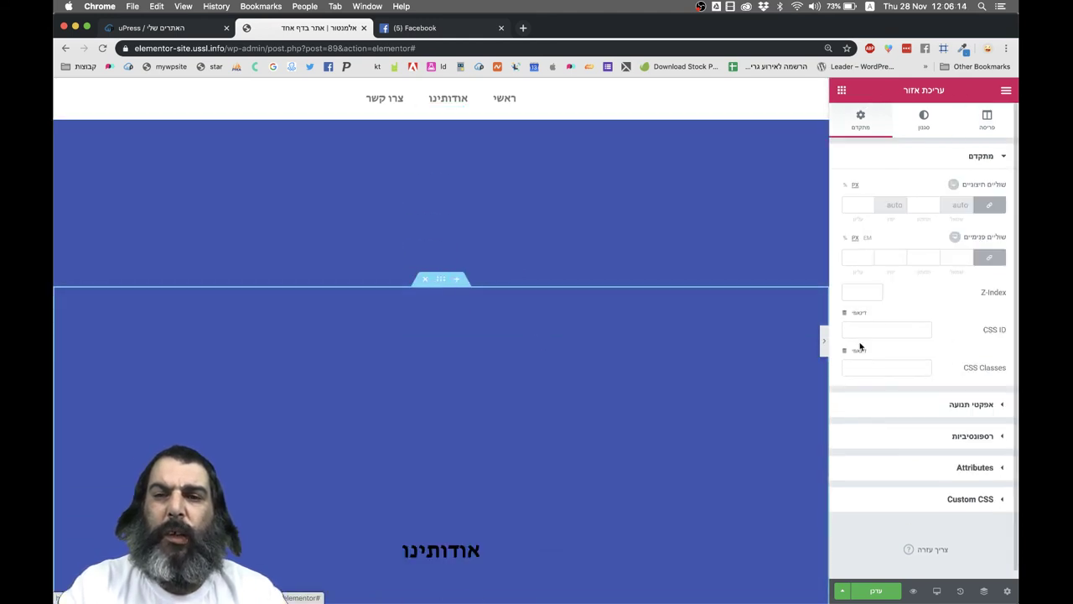
click(858, 327)
text(abput)
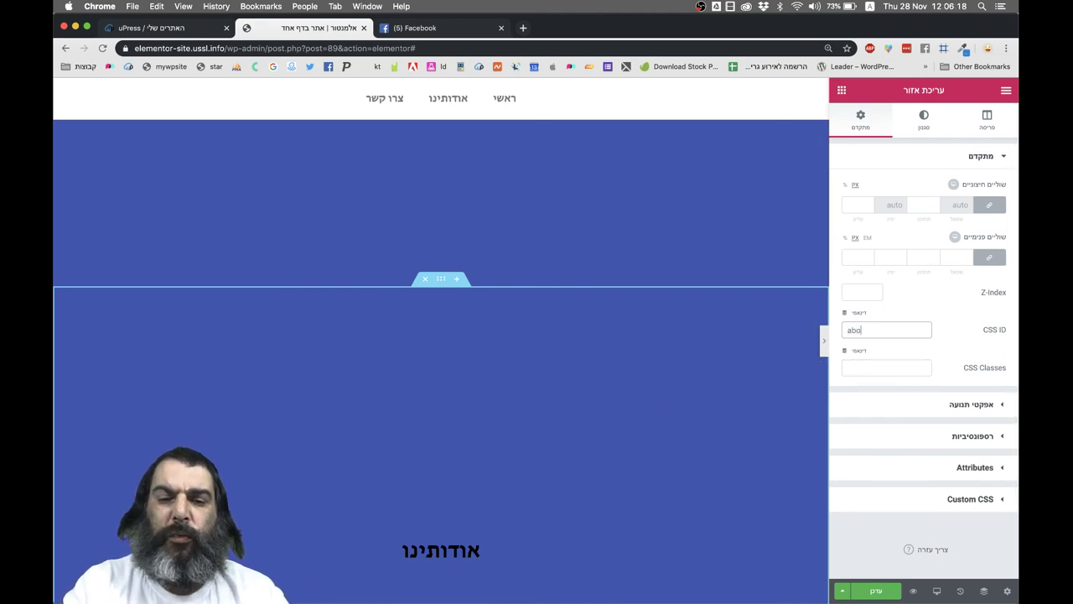
Set the CSS ID of the "צרו איתנו קשר" section to "contact" and update the page.
scroll(492, 492, down, 10)
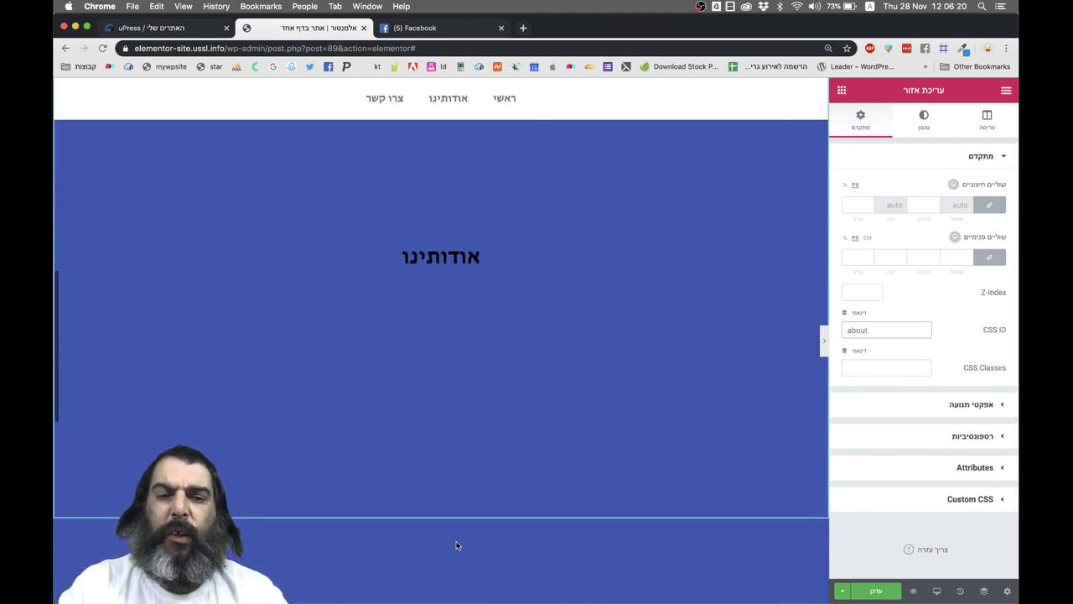
click(441, 286)
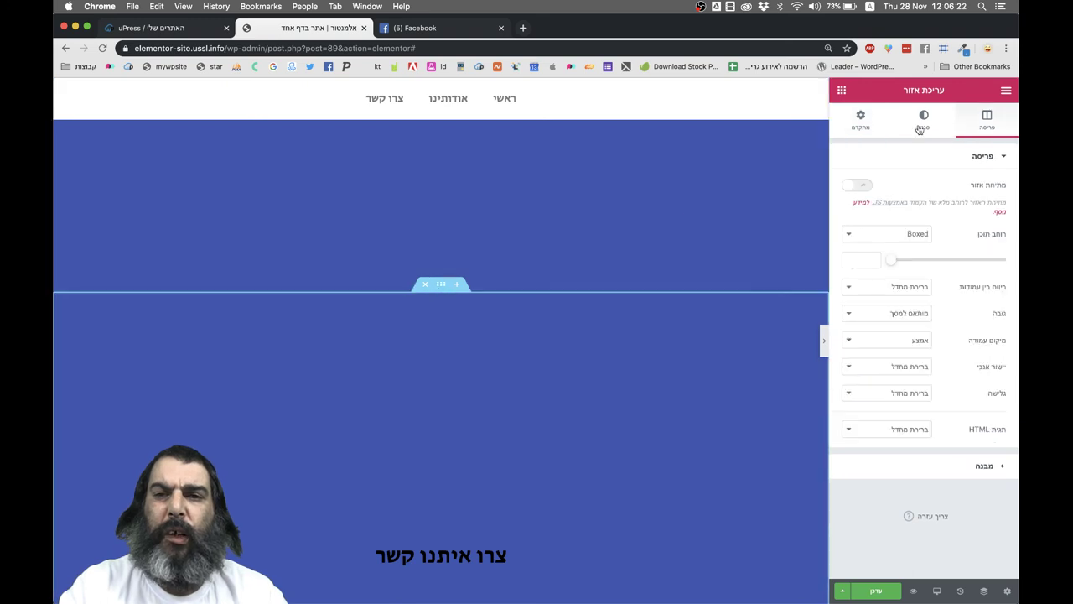
click(864, 118)
click(919, 331)
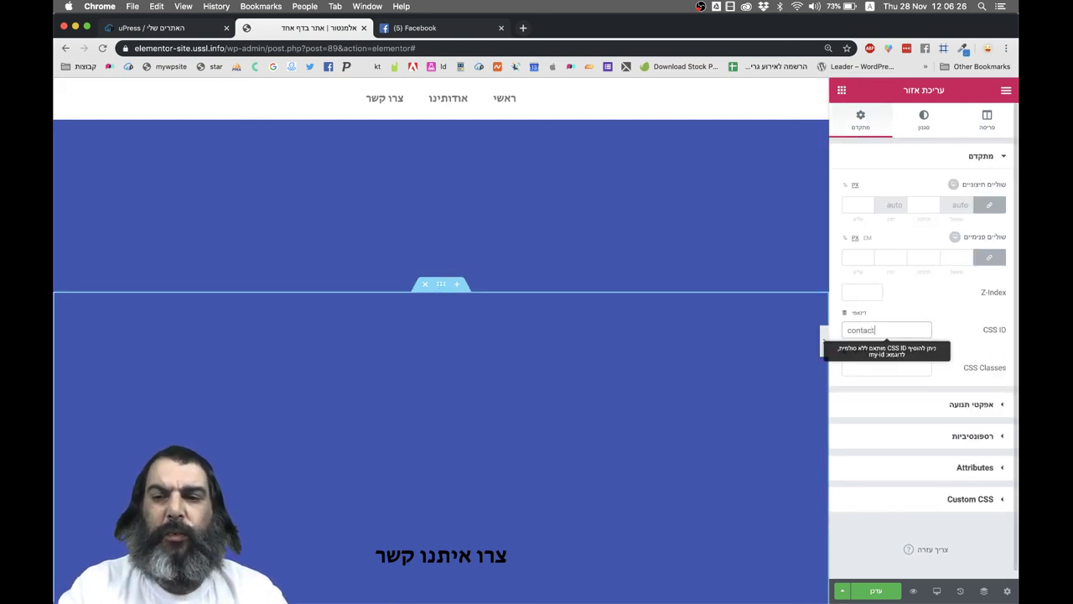
click(861, 591)
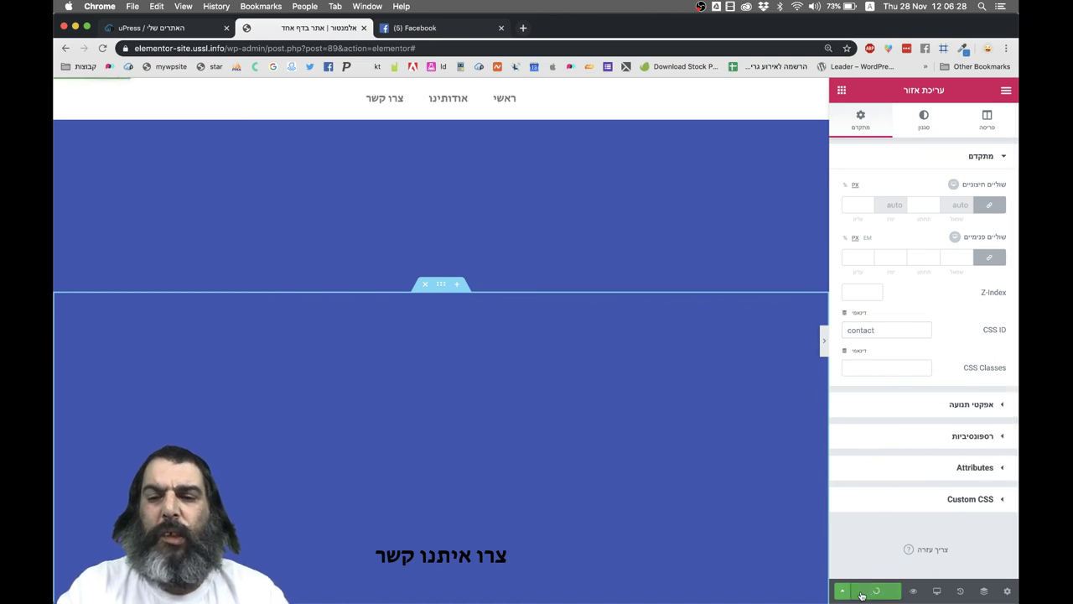
Preview the page and test the "ראשי", "אודותינו" and "צרו קשר" menu links by moving between the sections.
click(915, 593)
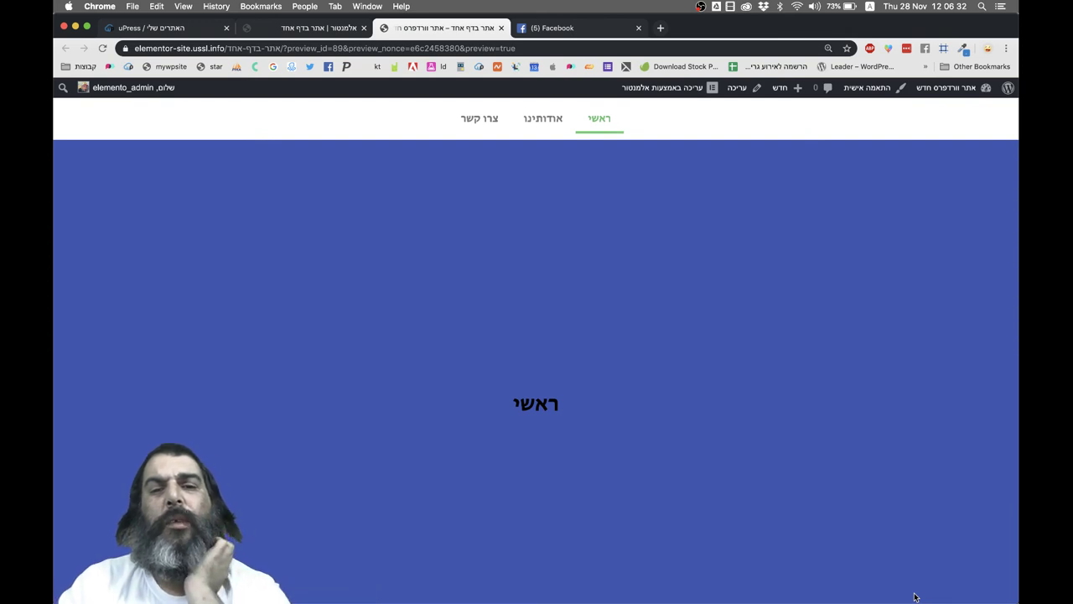
click(544, 122)
click(472, 120)
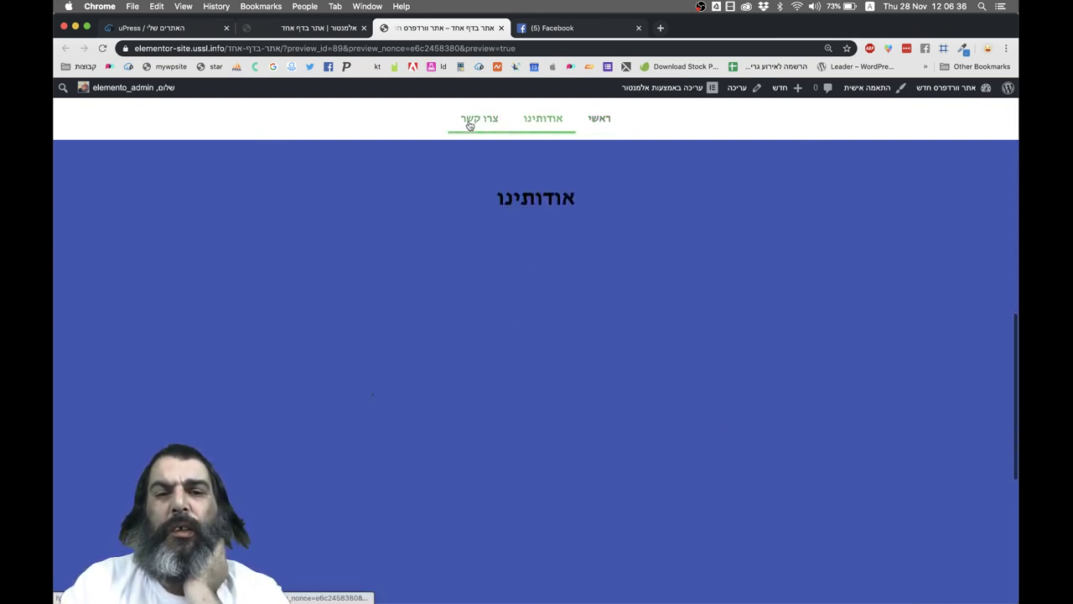
click(517, 119)
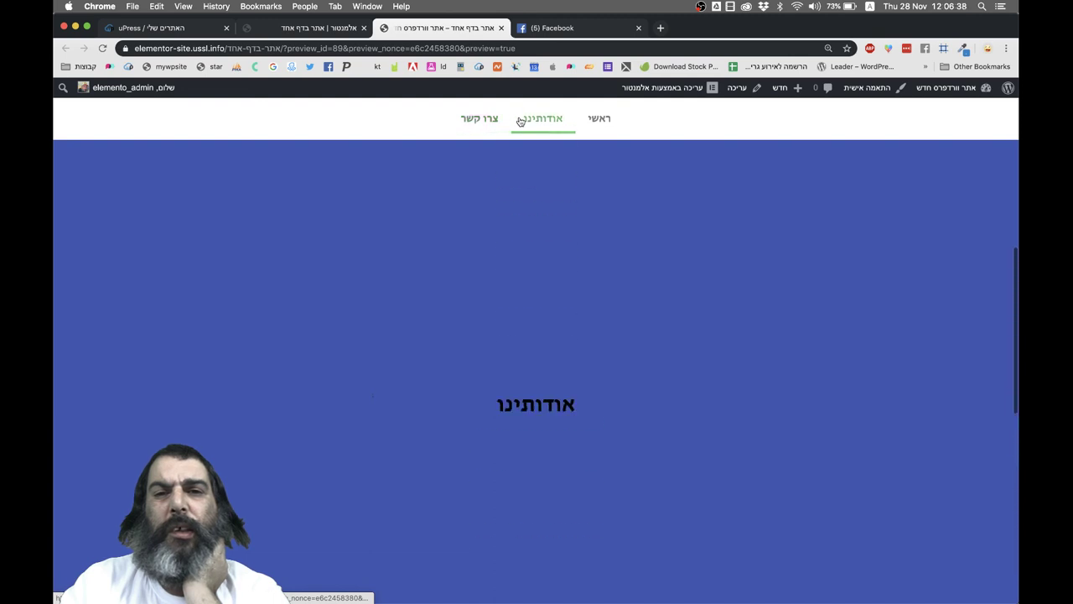
click(587, 120)
click(551, 119)
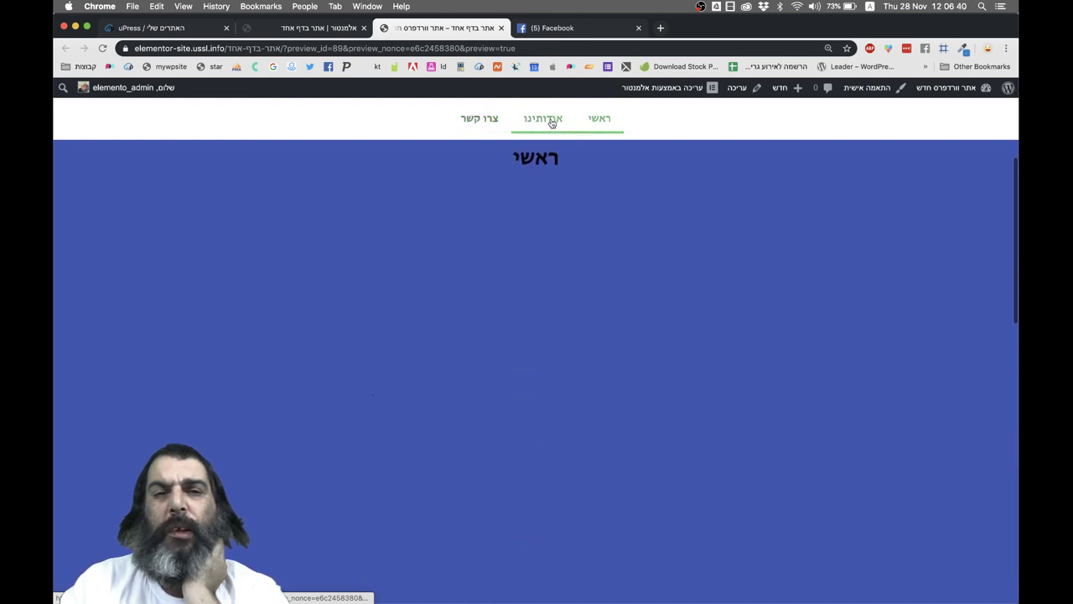
click(470, 123)
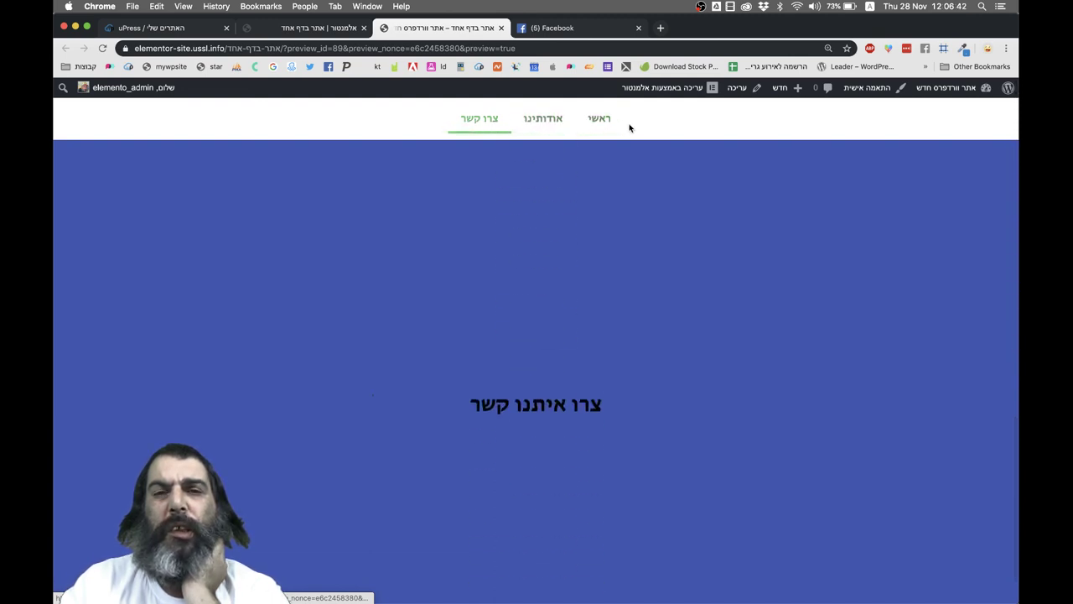
click(597, 125)
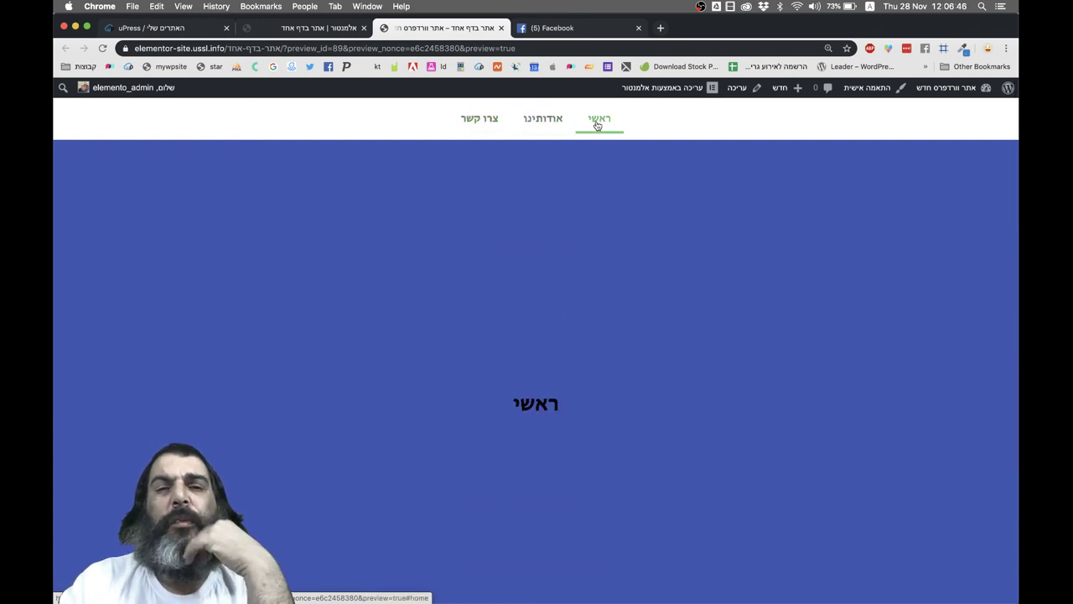
click(538, 123)
click(479, 120)
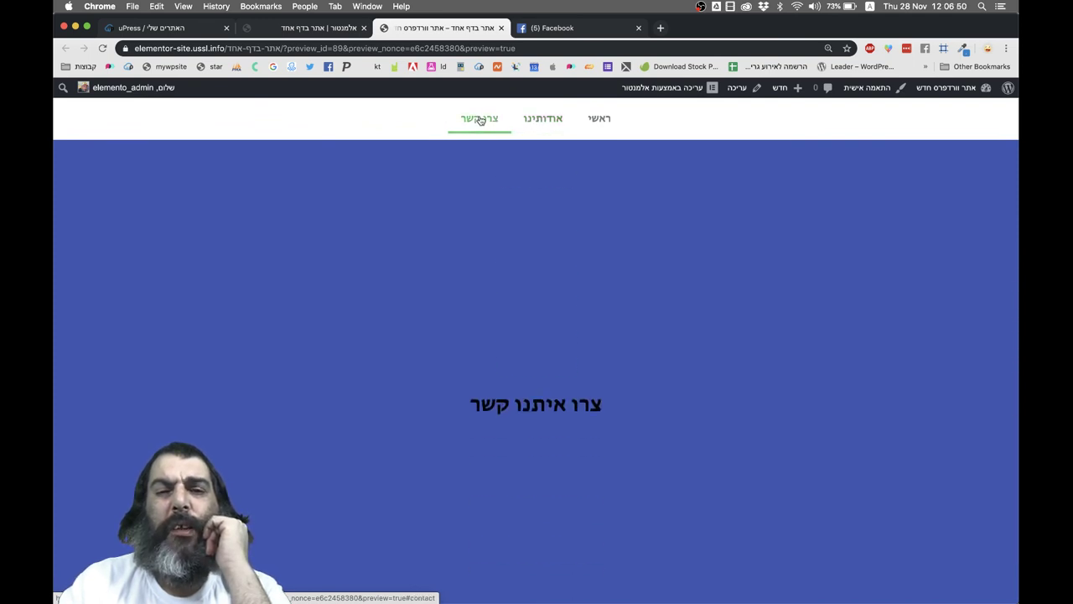
click(544, 120)
click(599, 119)
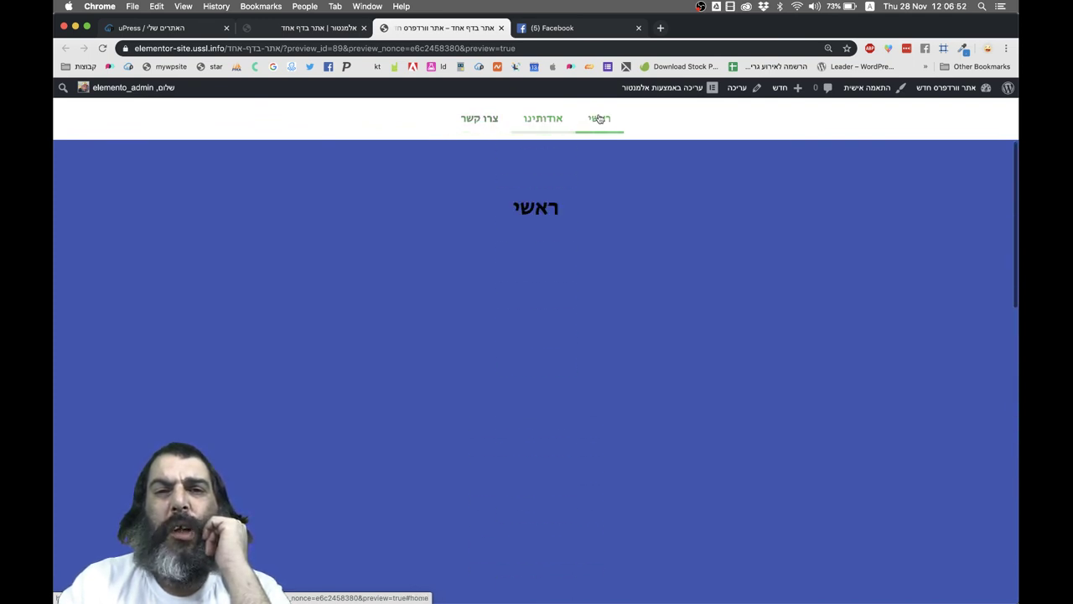
click(538, 116)
click(471, 124)
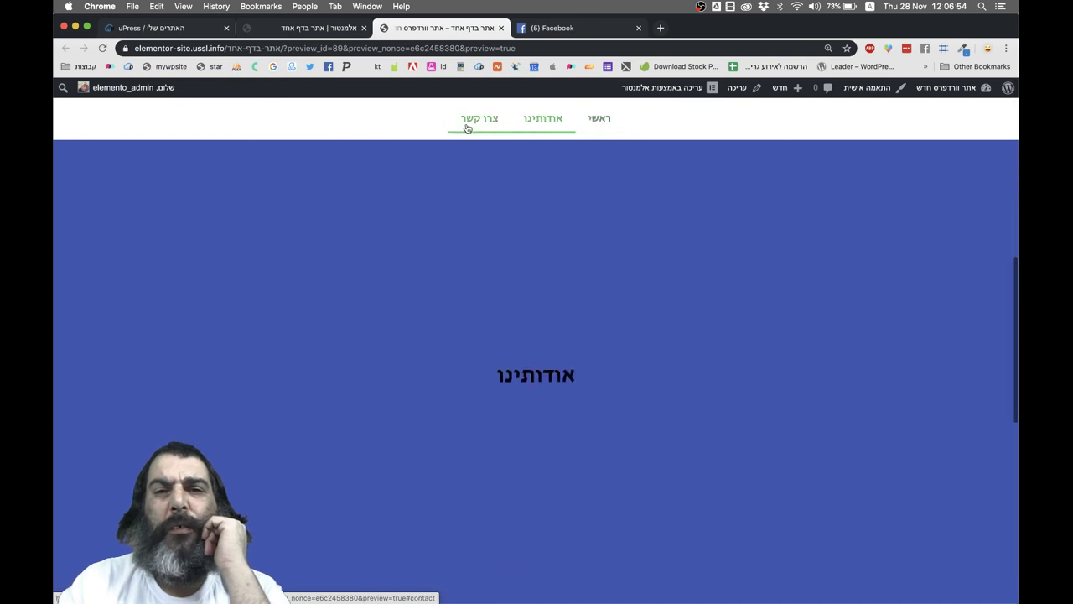
click(597, 124)
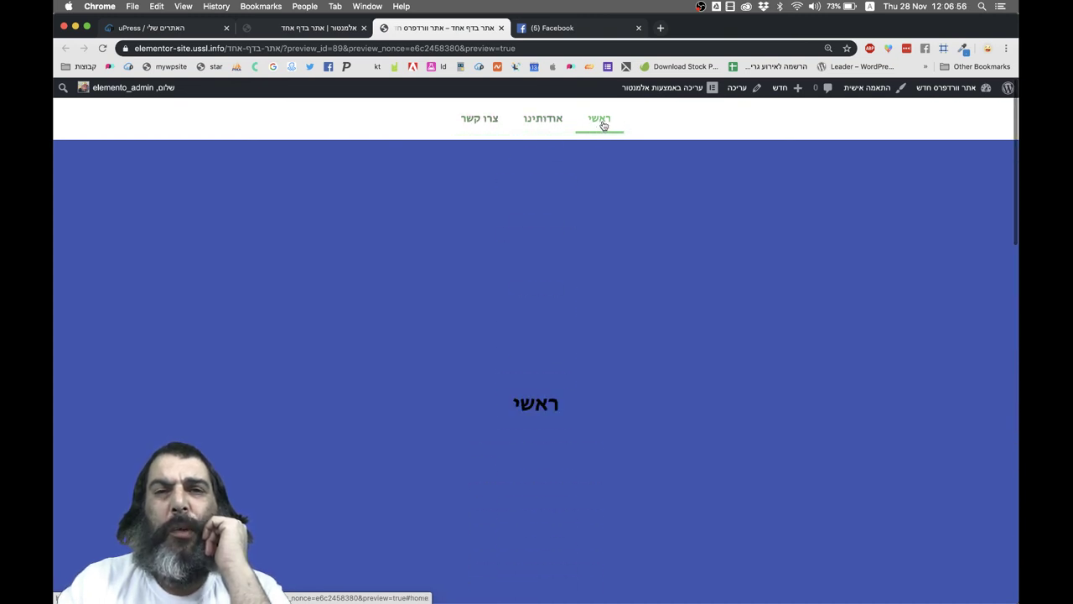
click(546, 122)
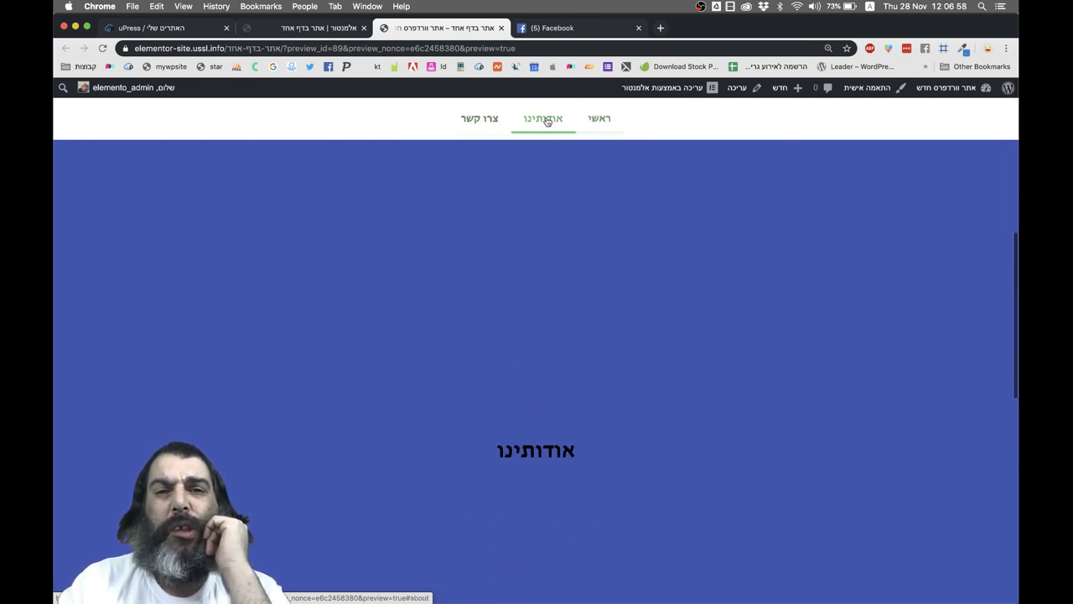
click(480, 119)
click(700, 7)
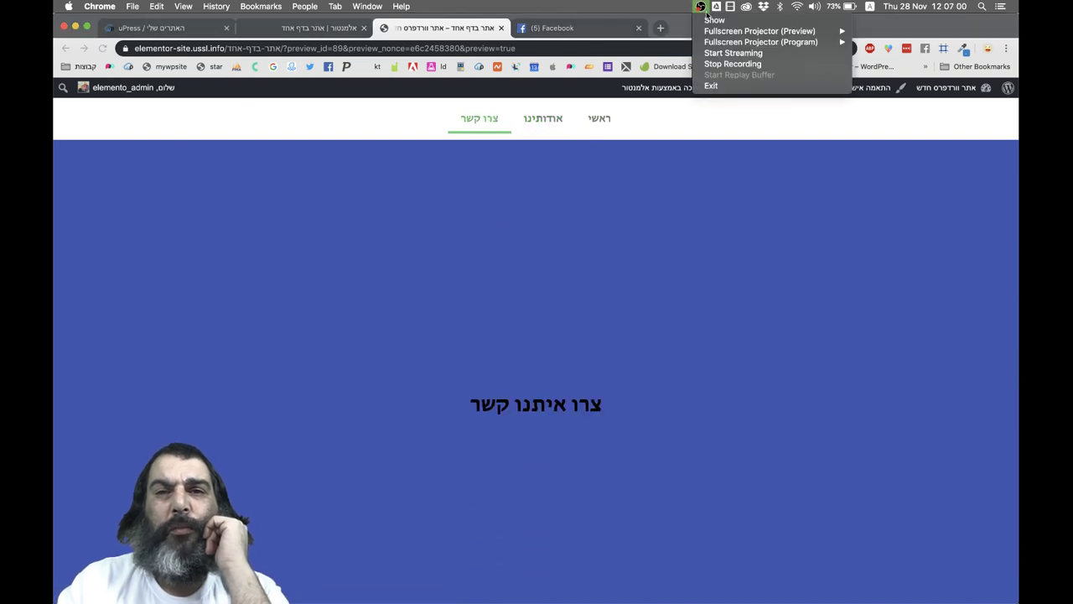